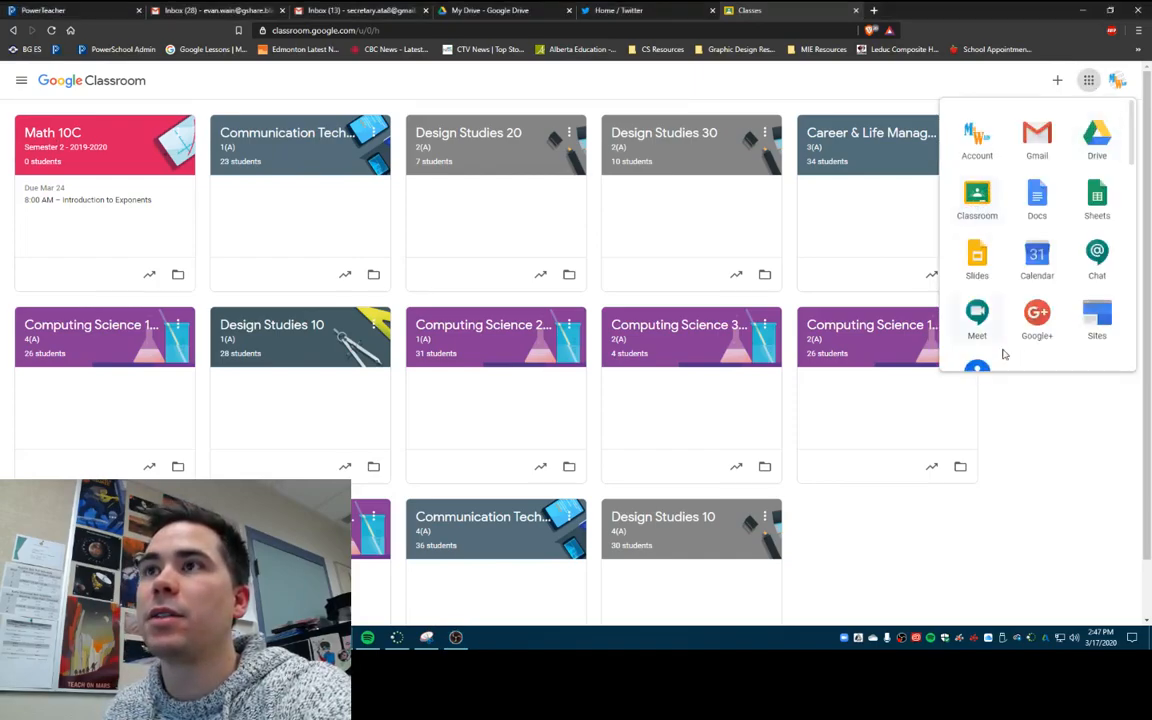
Step: Create a class named "Social 10-1" with section "Block 2", subject "Social Studies" and room "Lab 207"
click(1038, 421)
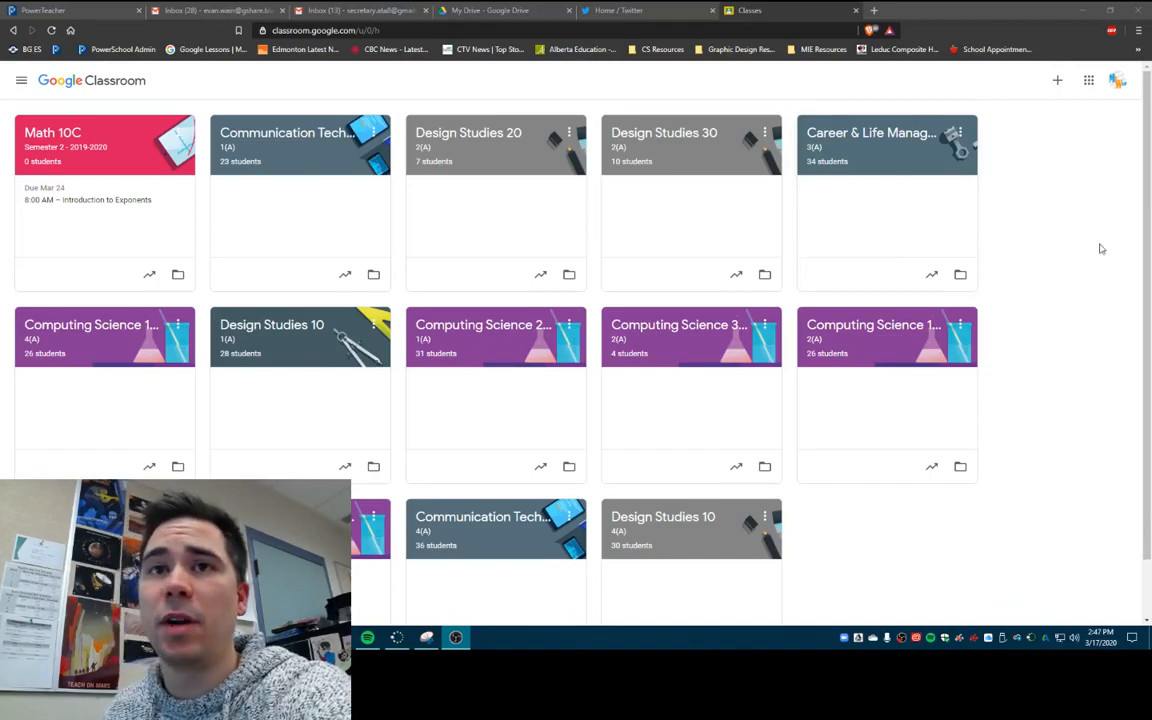
click(1057, 81)
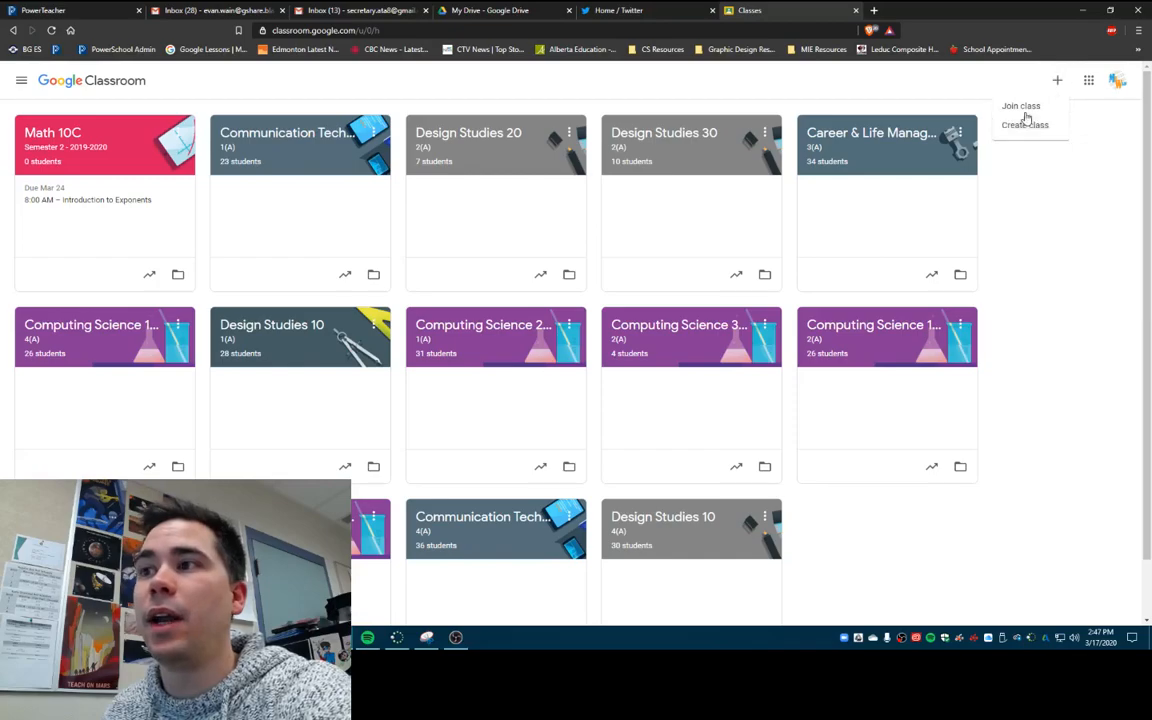
click(1025, 124)
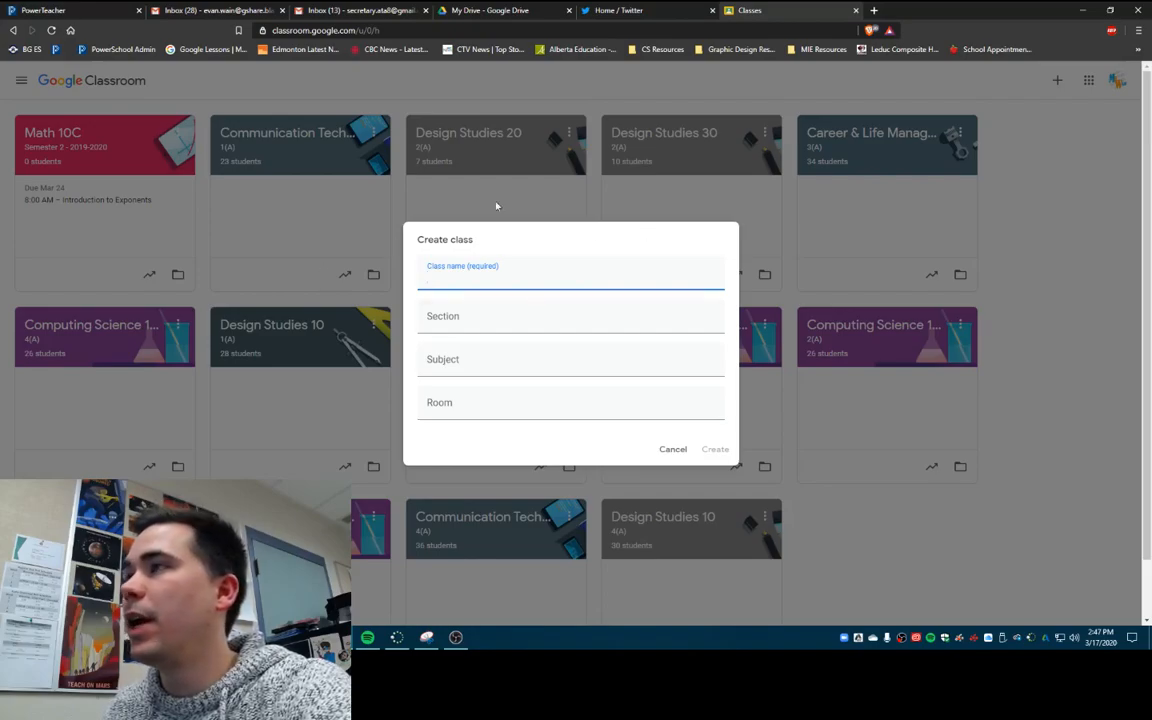
text(Social 10-1)
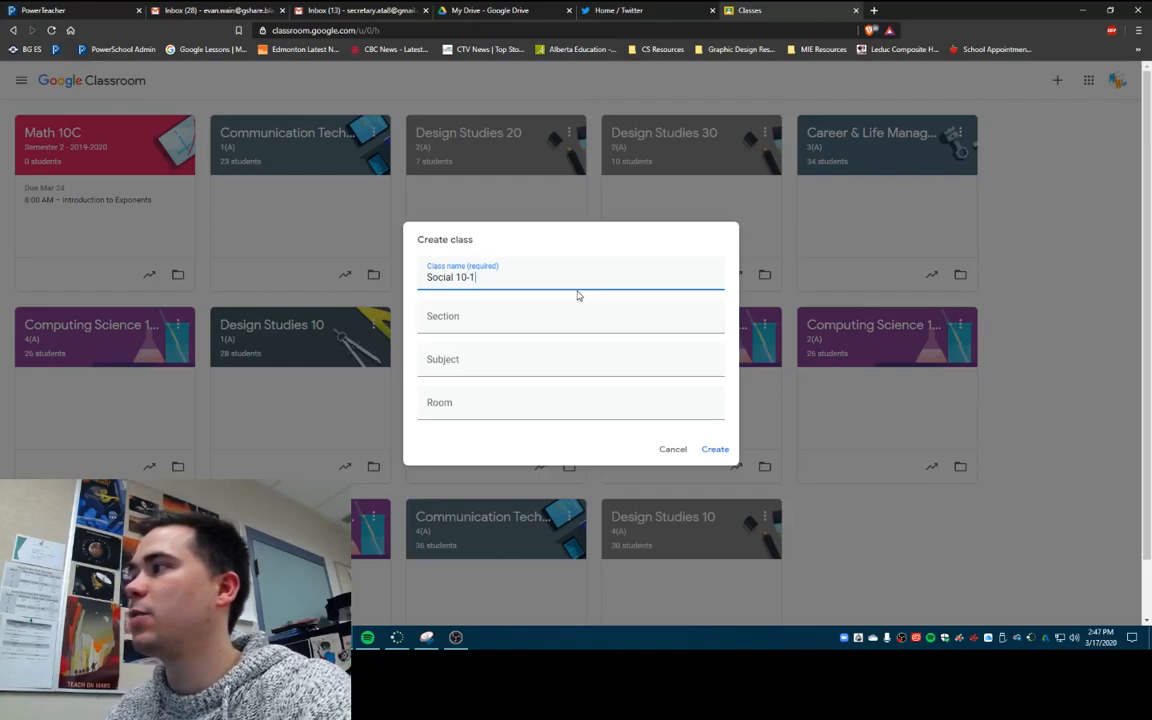
key(Tab)
key(Tab)
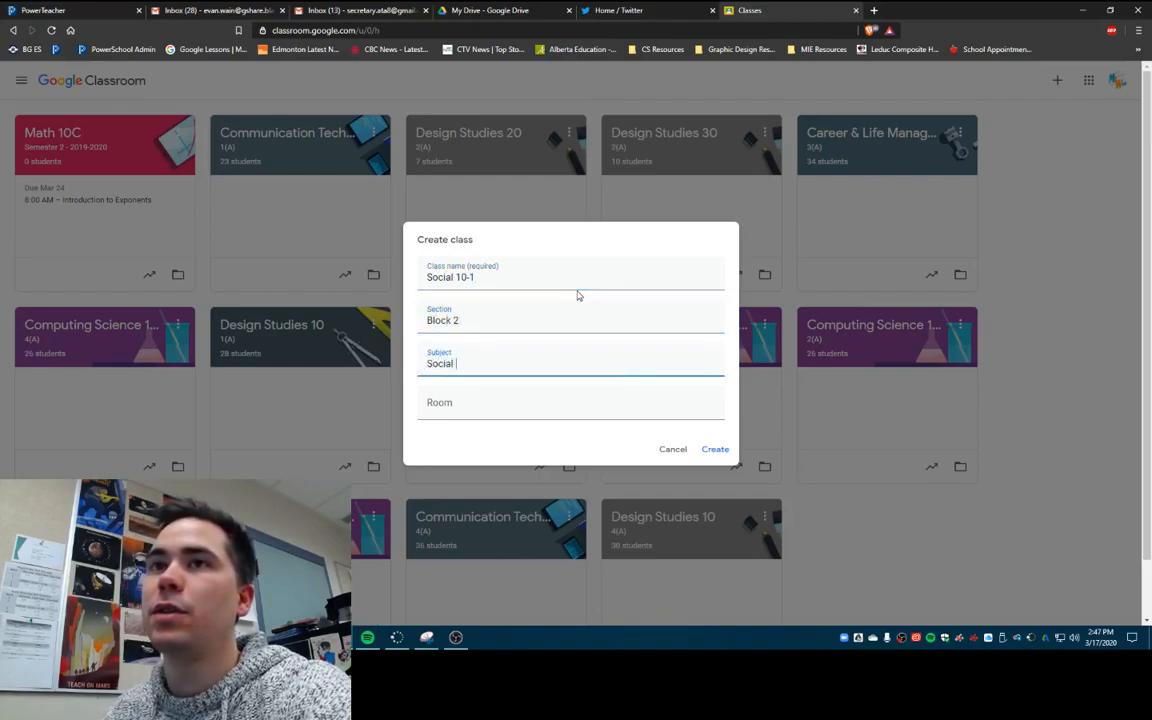
click(518, 406)
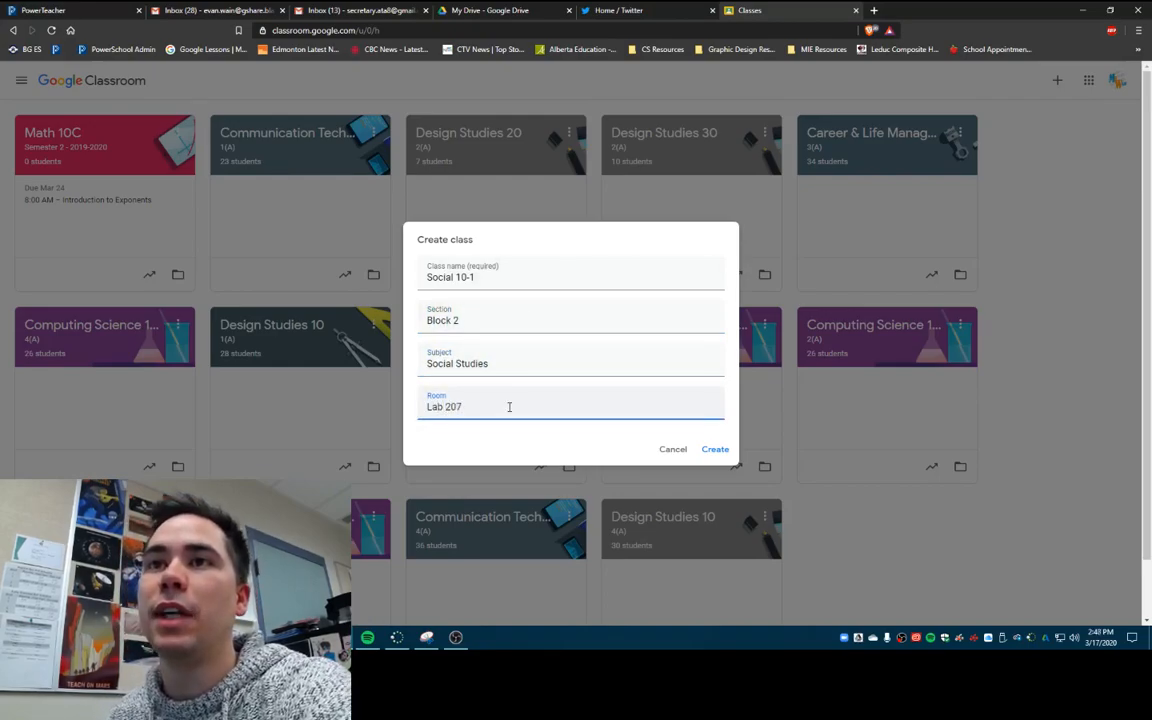
click(720, 451)
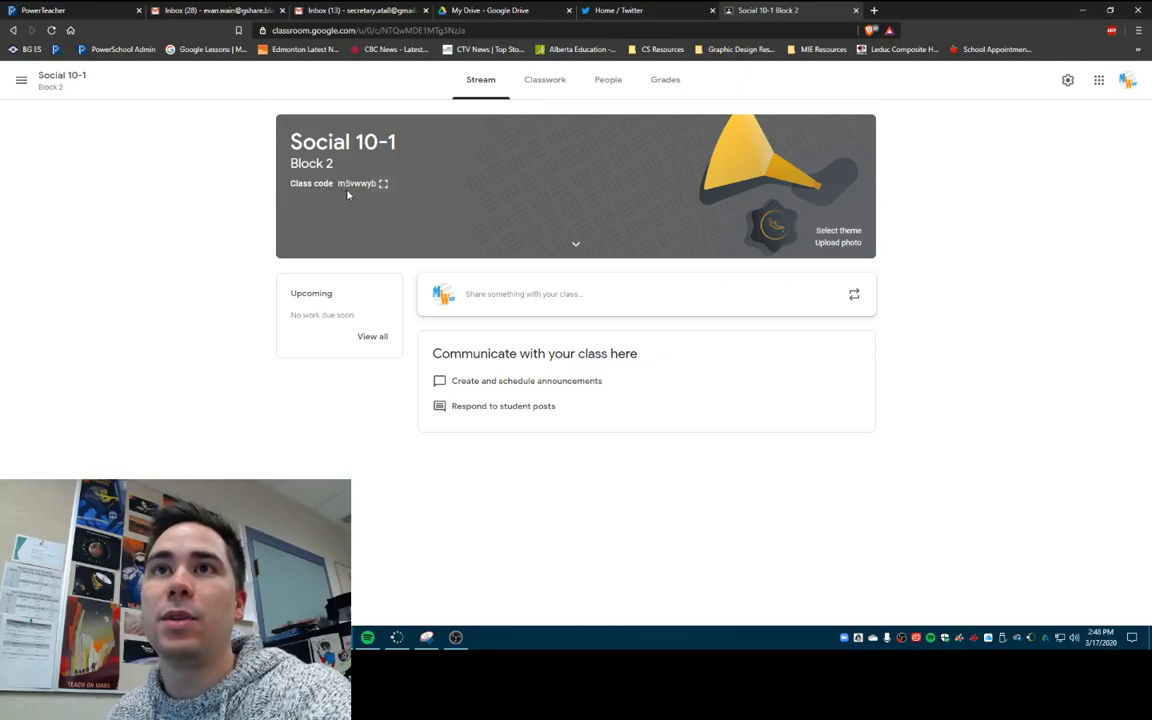
Step: Display the class code enlarged and in full screen, and close the display again
click(384, 184)
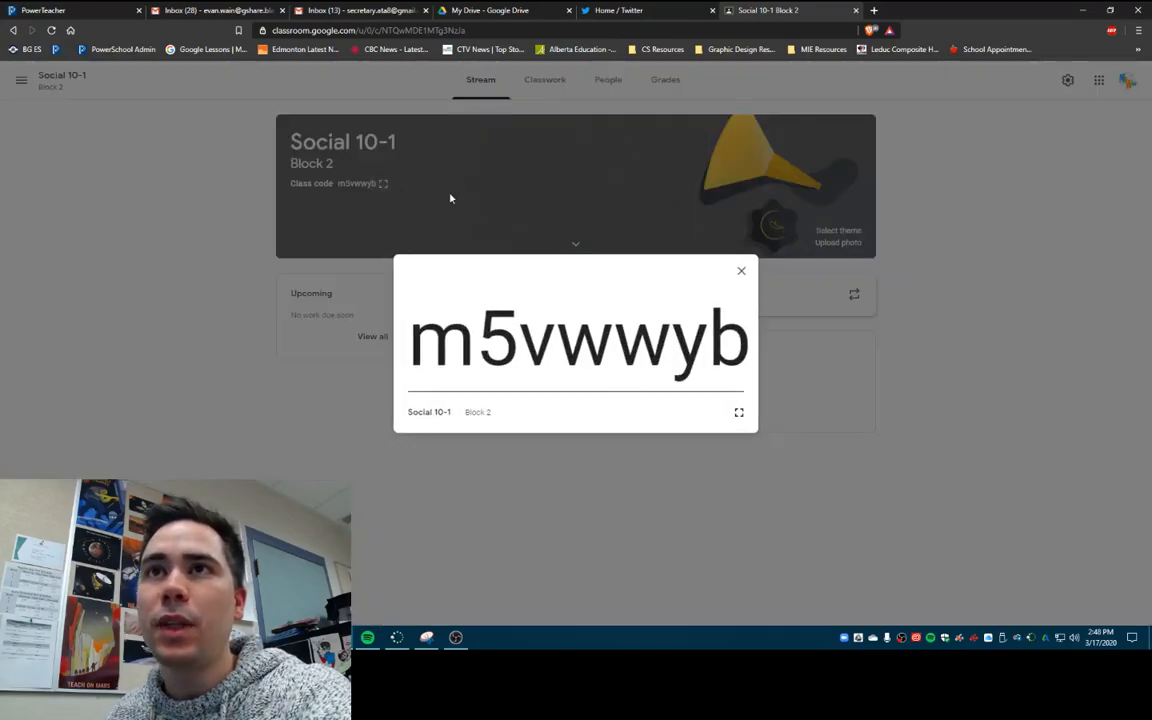
click(739, 413)
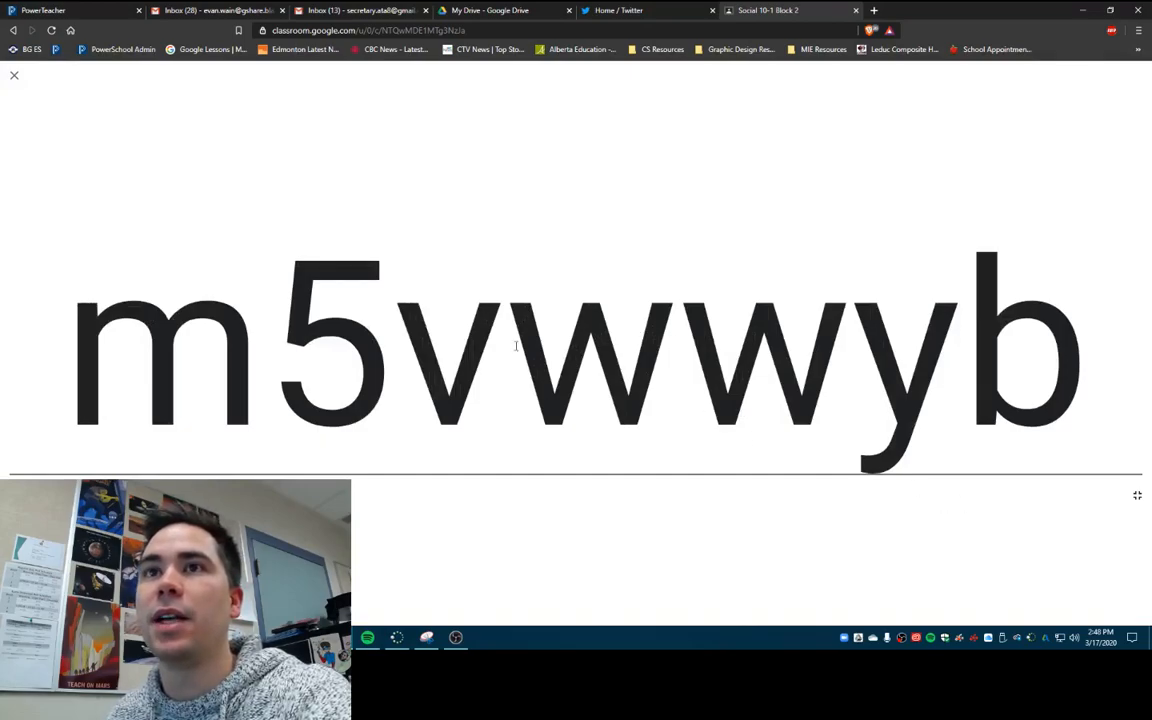
click(1136, 495)
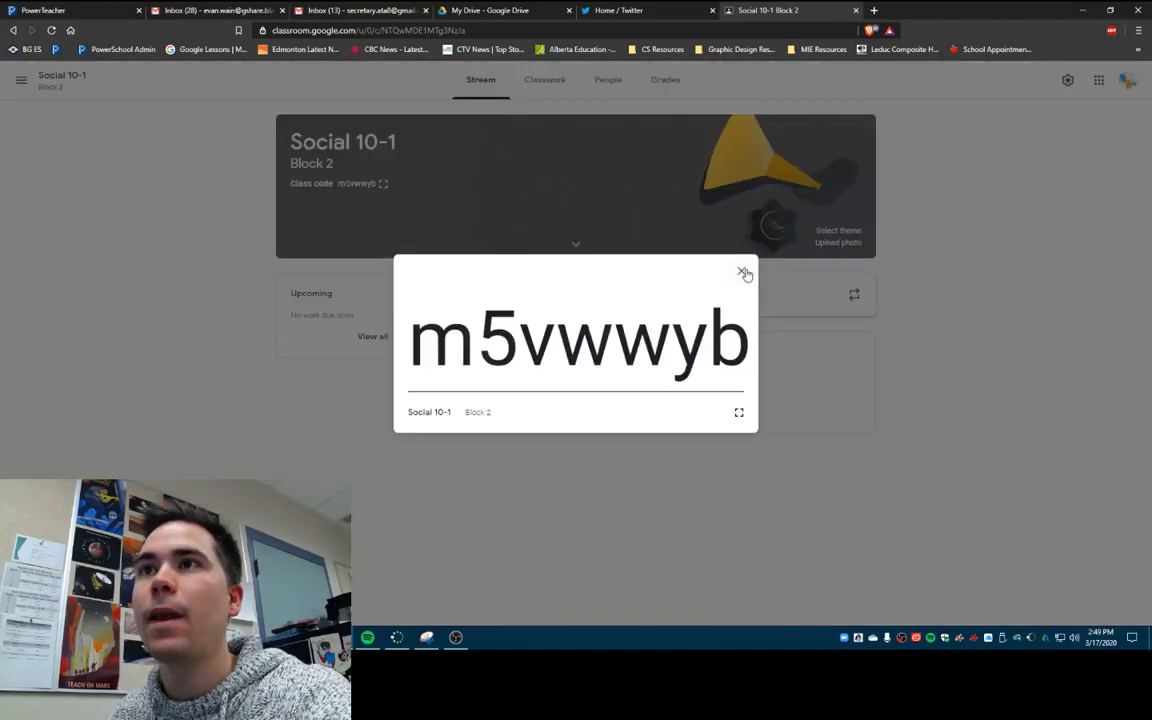
click(741, 271)
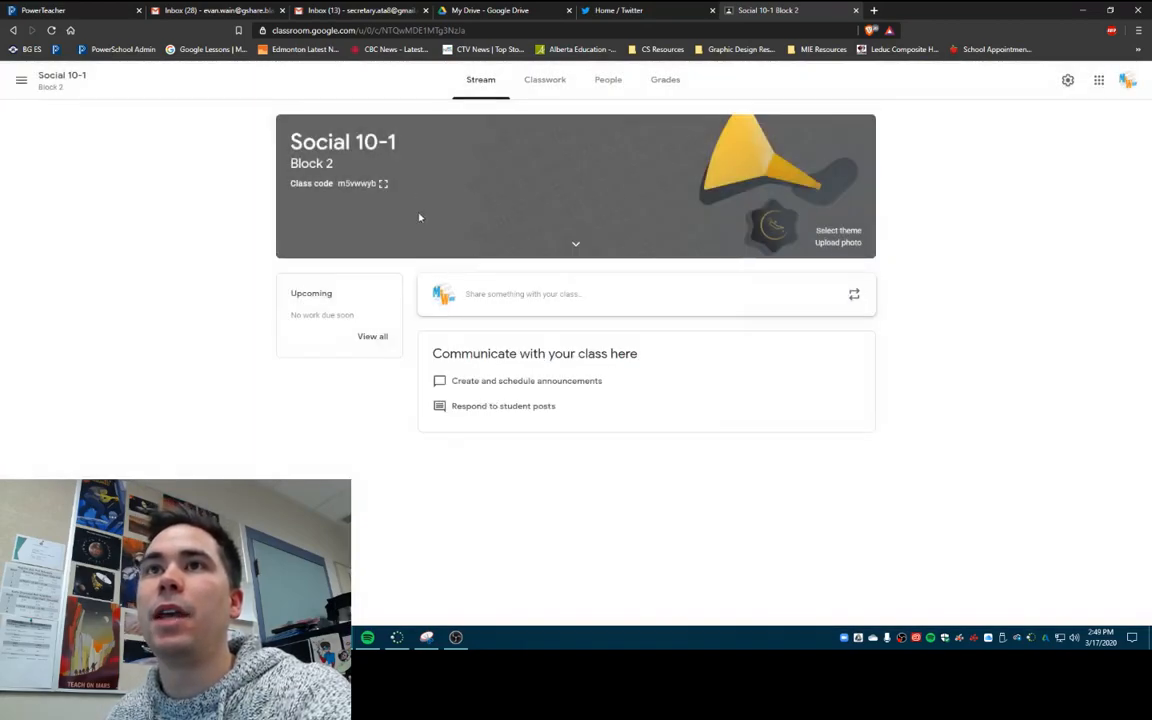
Step: Change the class theme to the orange compass-and-map image from the English & History gallery
click(836, 231)
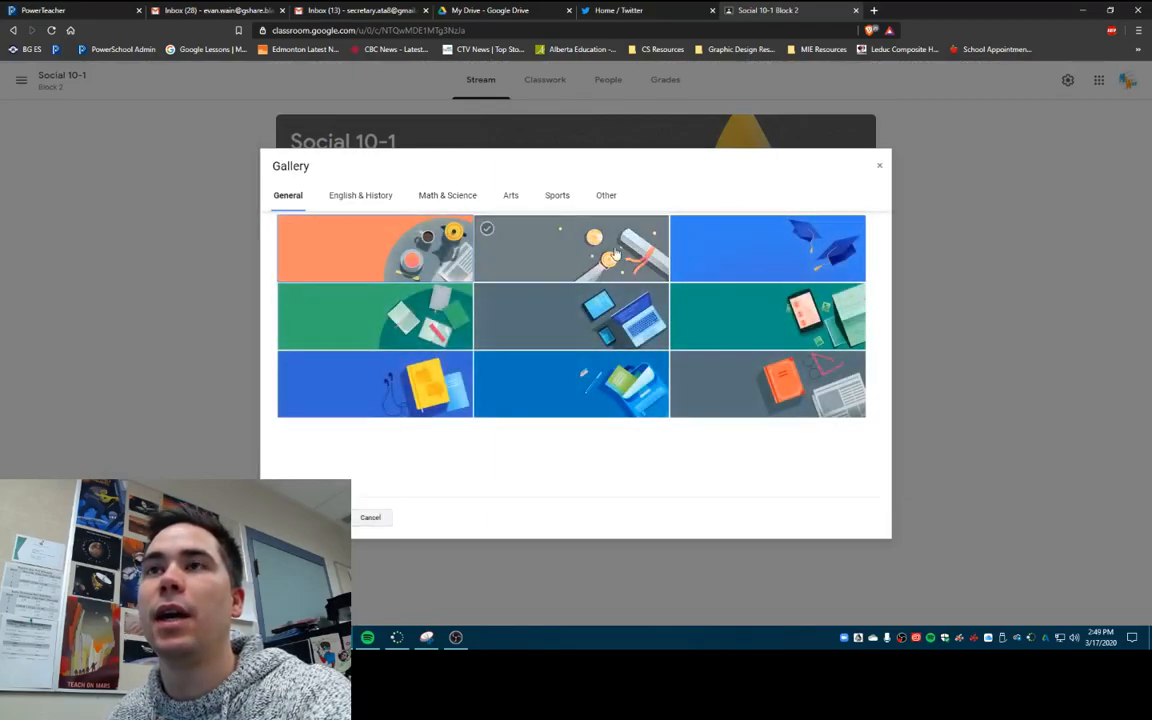
click(352, 199)
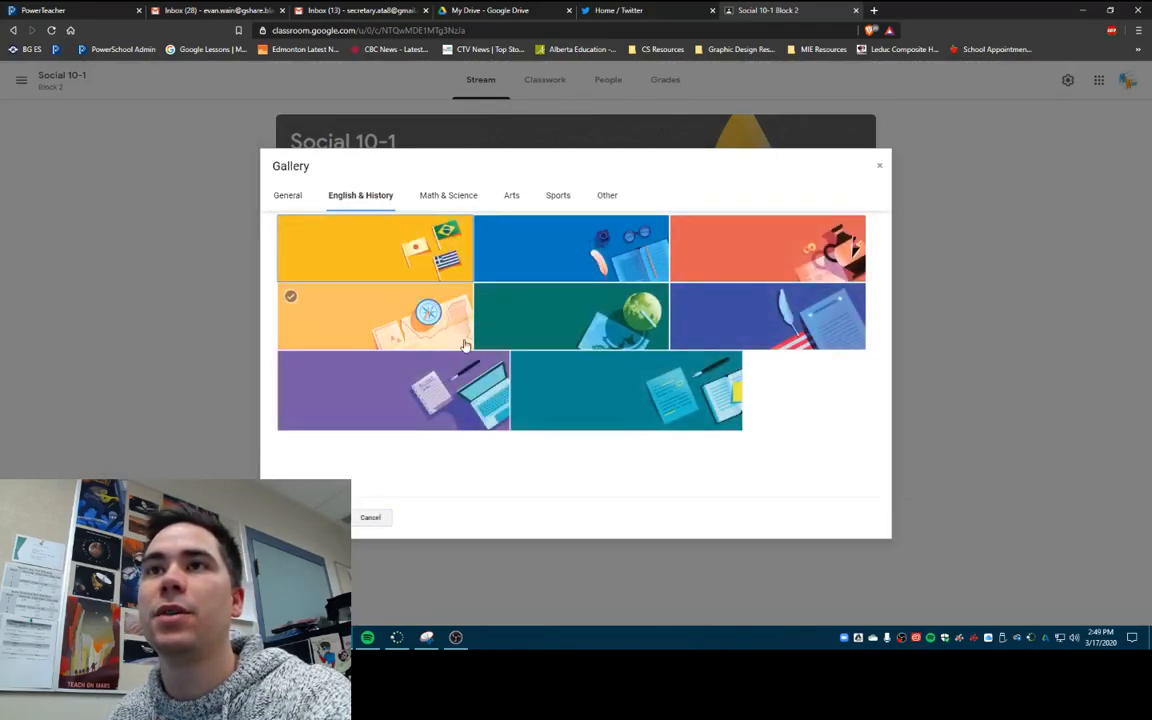
click(421, 318)
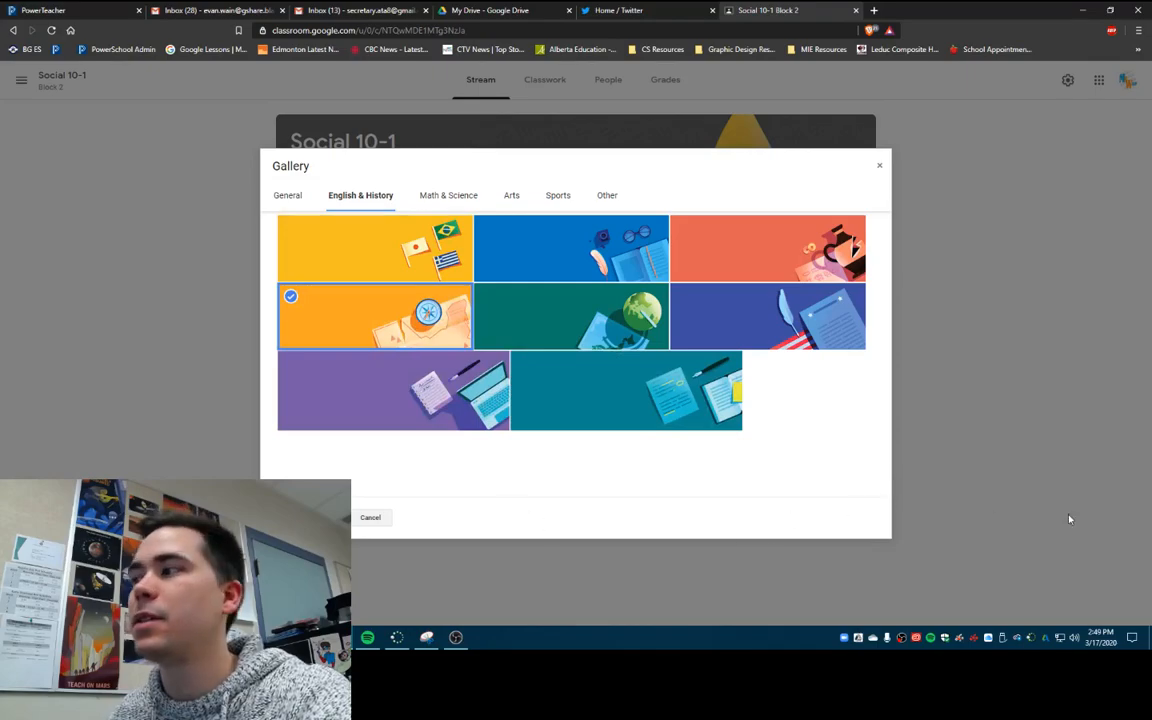
click(371, 518)
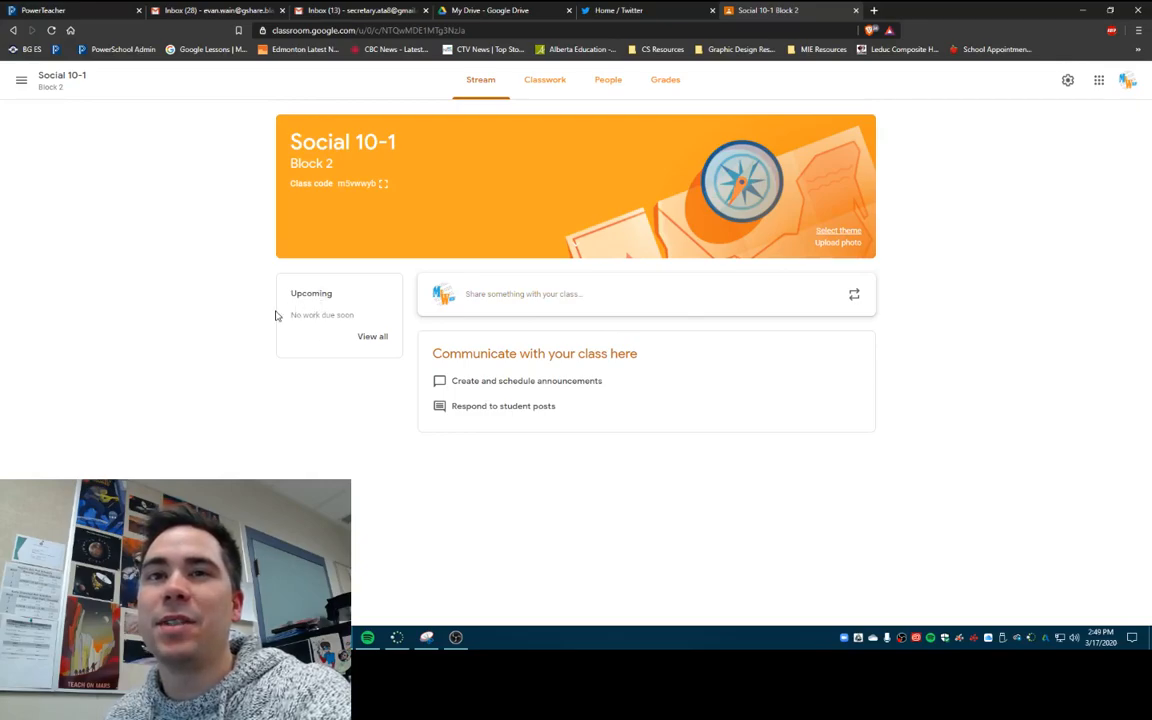
Step: Draft the announcement "No school today or this week. See you online on Monday!" and attach the first YouTube result for "cat video"
click(520, 302)
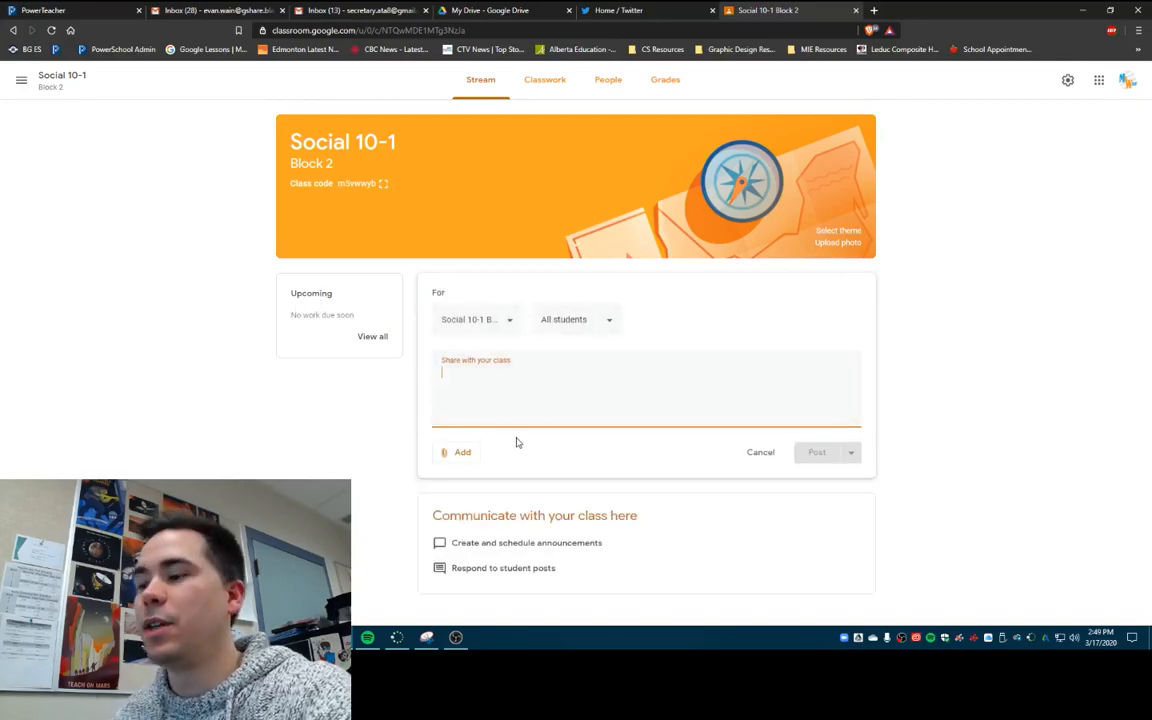
text(No school today or this week. See you online on Monday!)
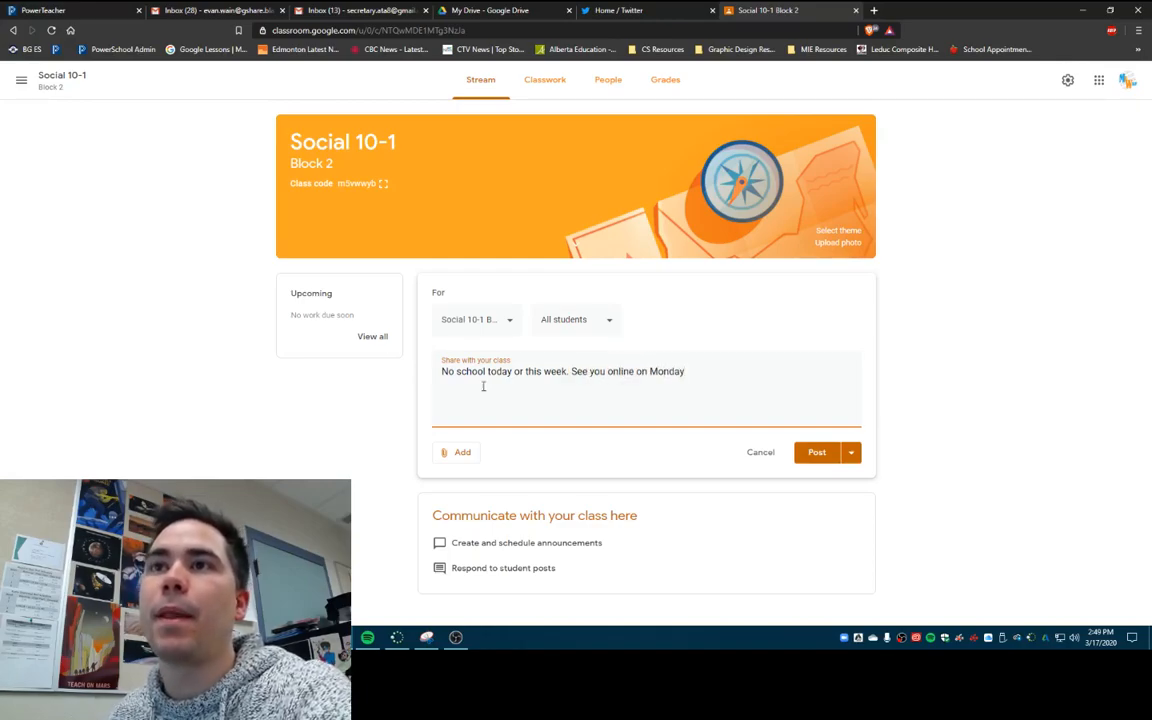
click(452, 452)
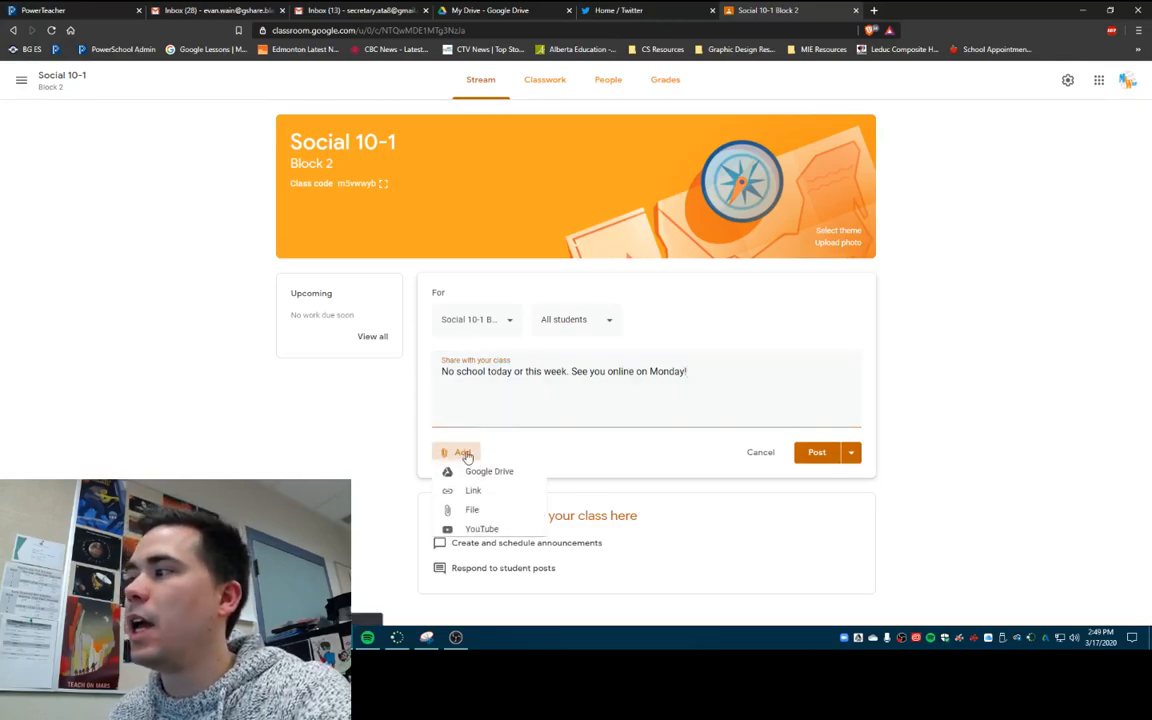
click(483, 536)
click(437, 231)
text(cat vide)
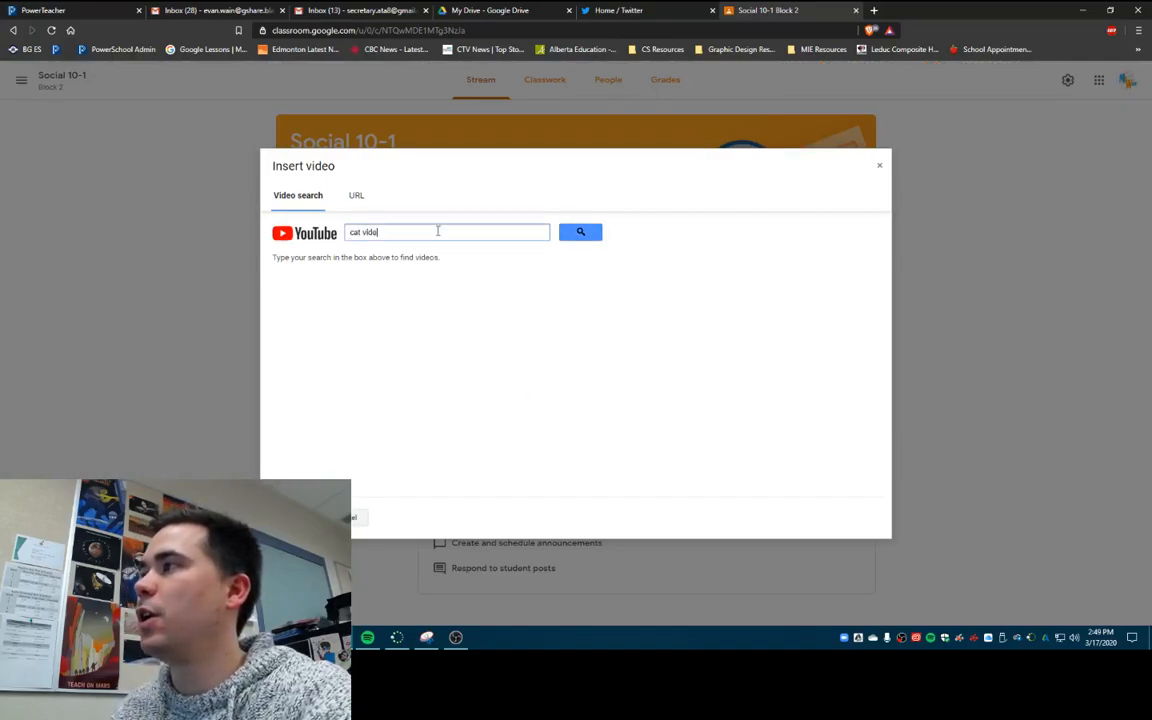
text(o)
key(Return)
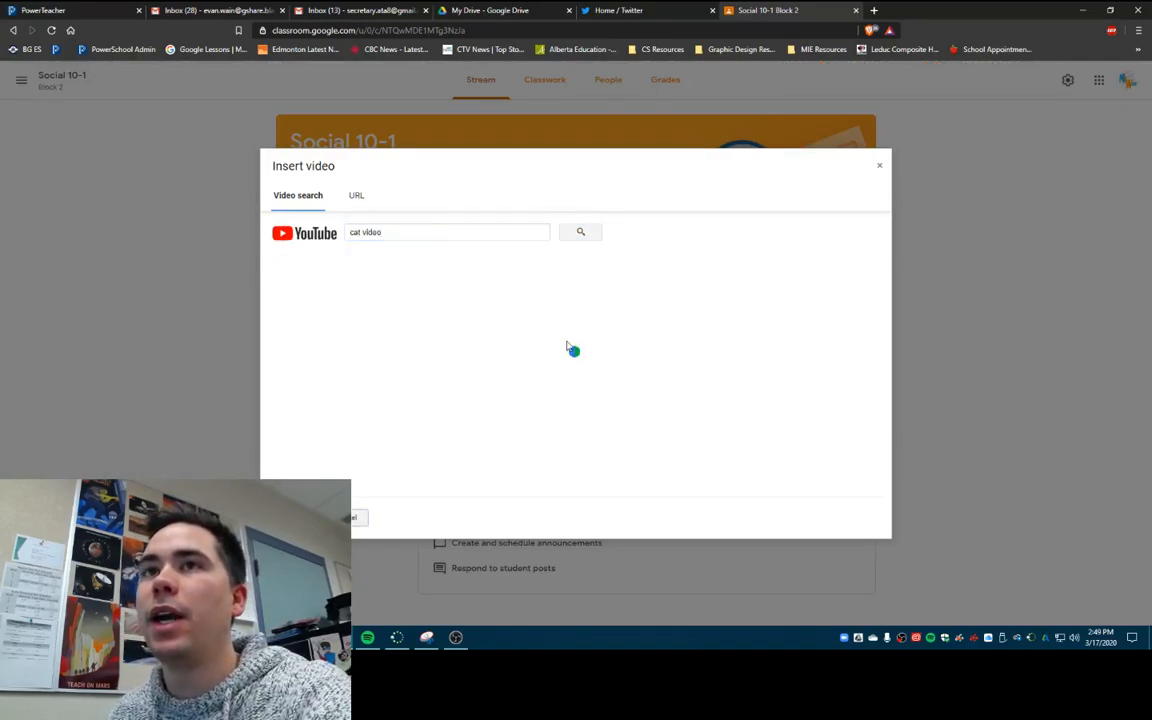
click(452, 283)
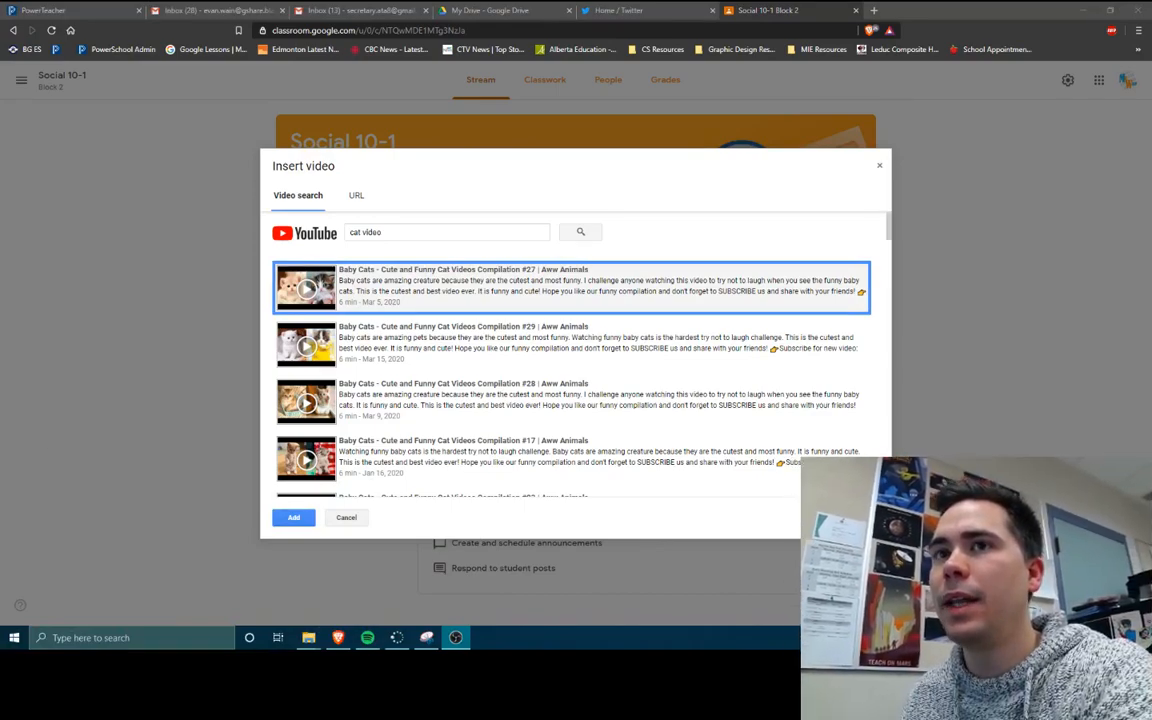
click(291, 518)
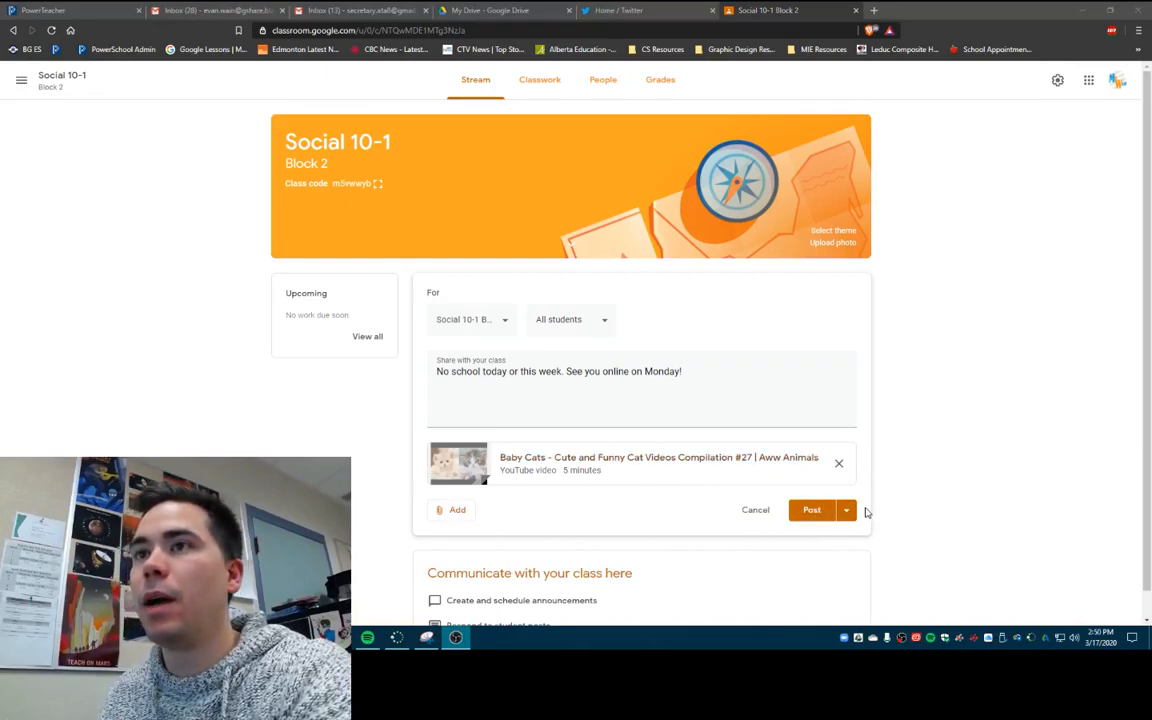
click(846, 511)
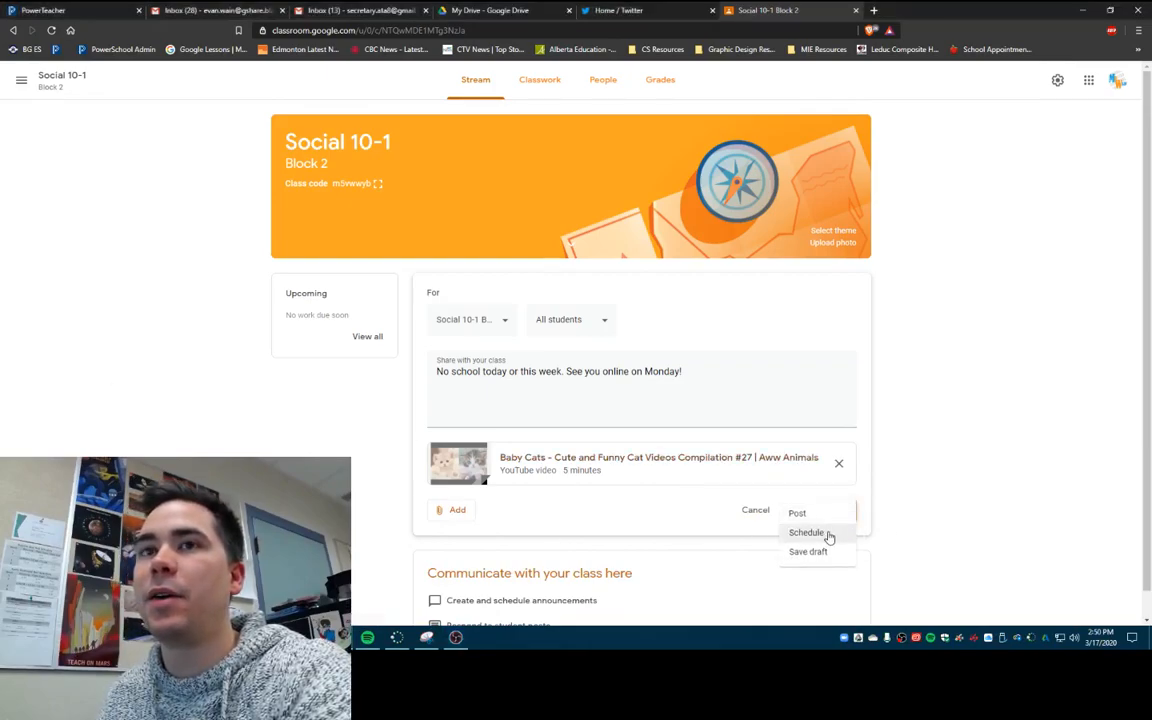
click(827, 536)
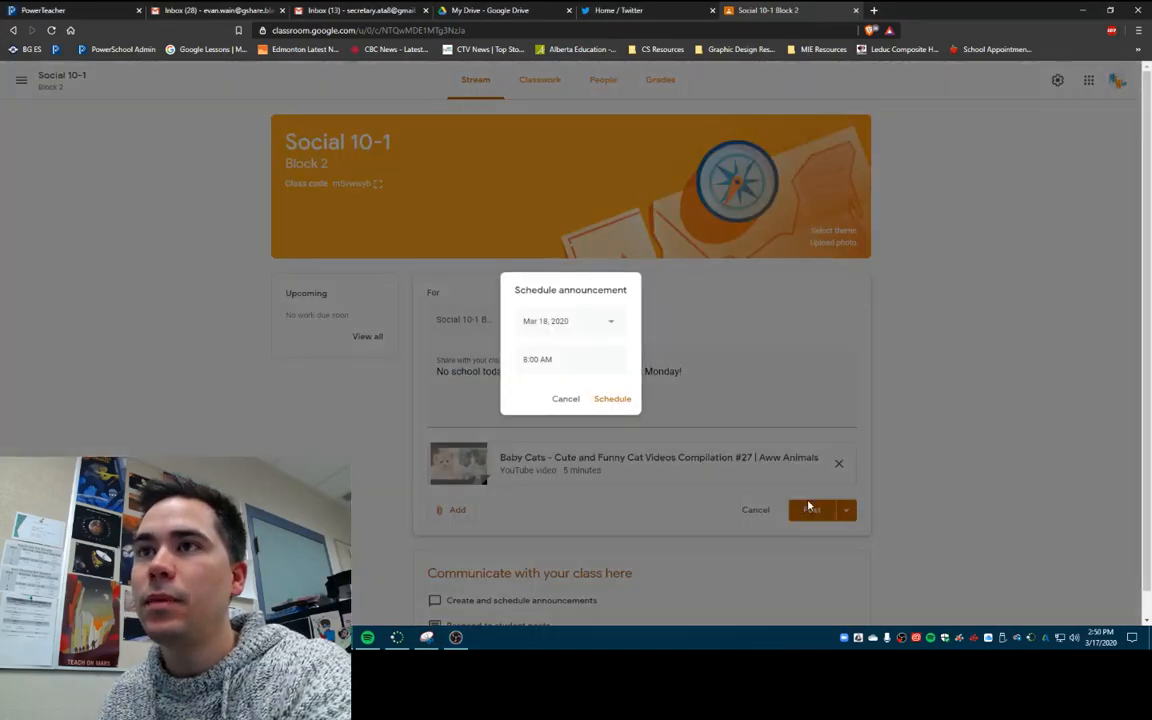
click(589, 326)
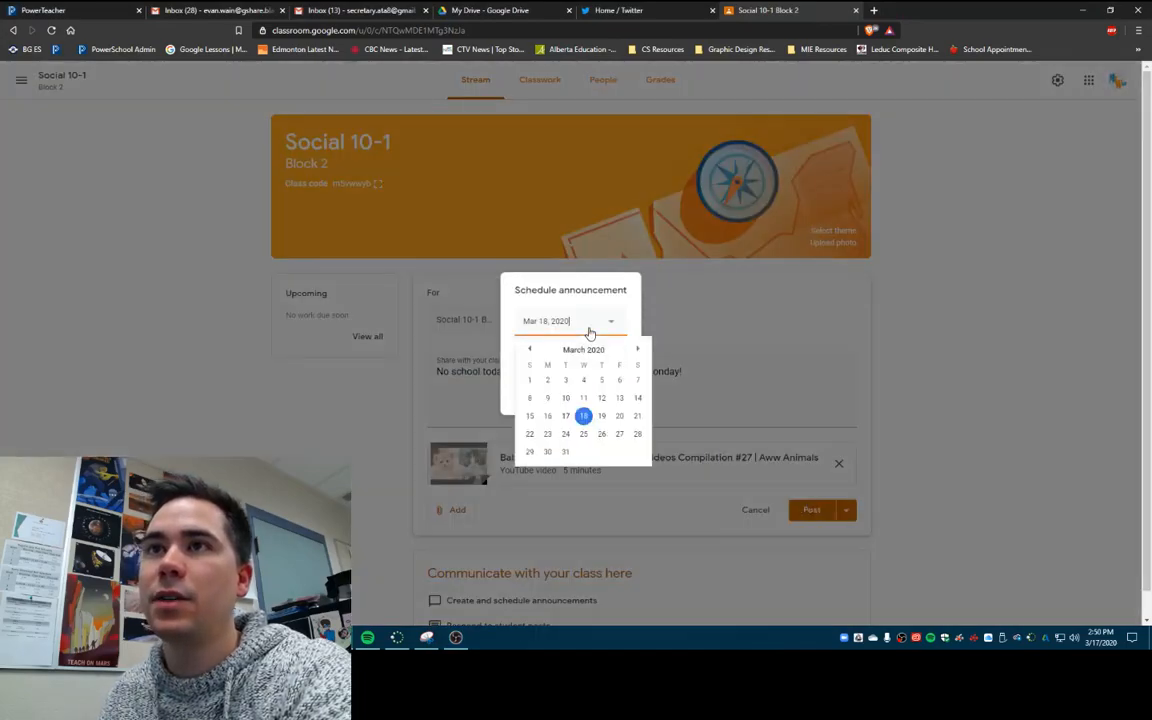
click(584, 418)
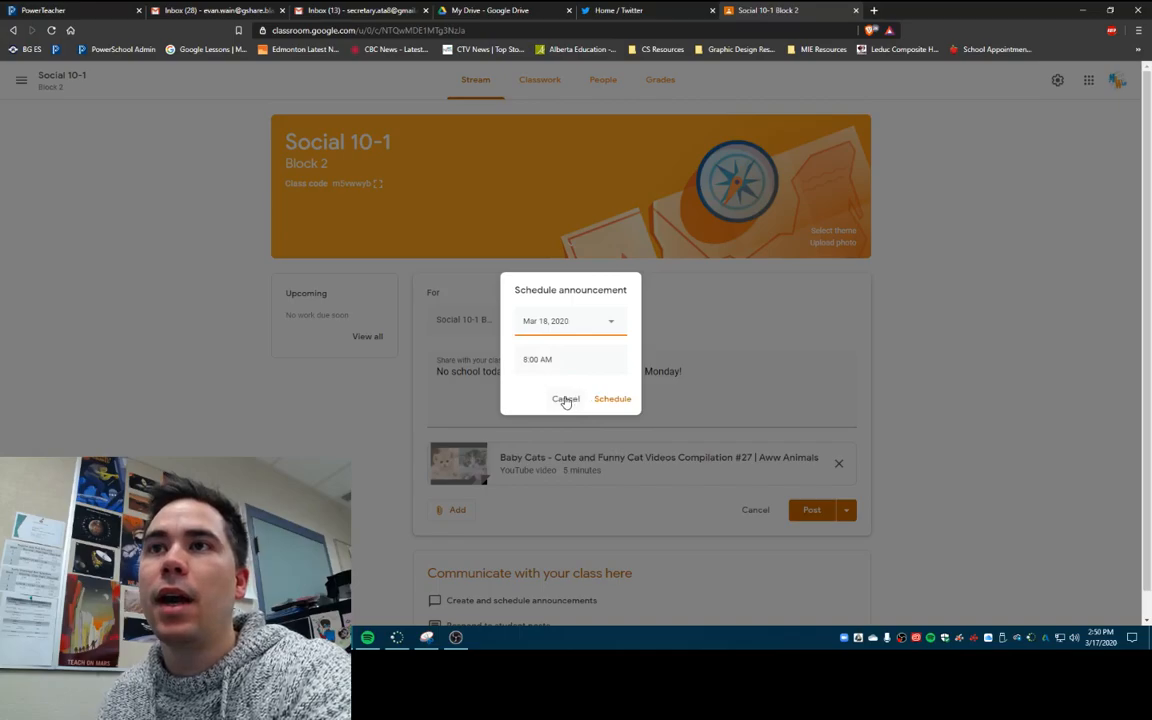
click(566, 400)
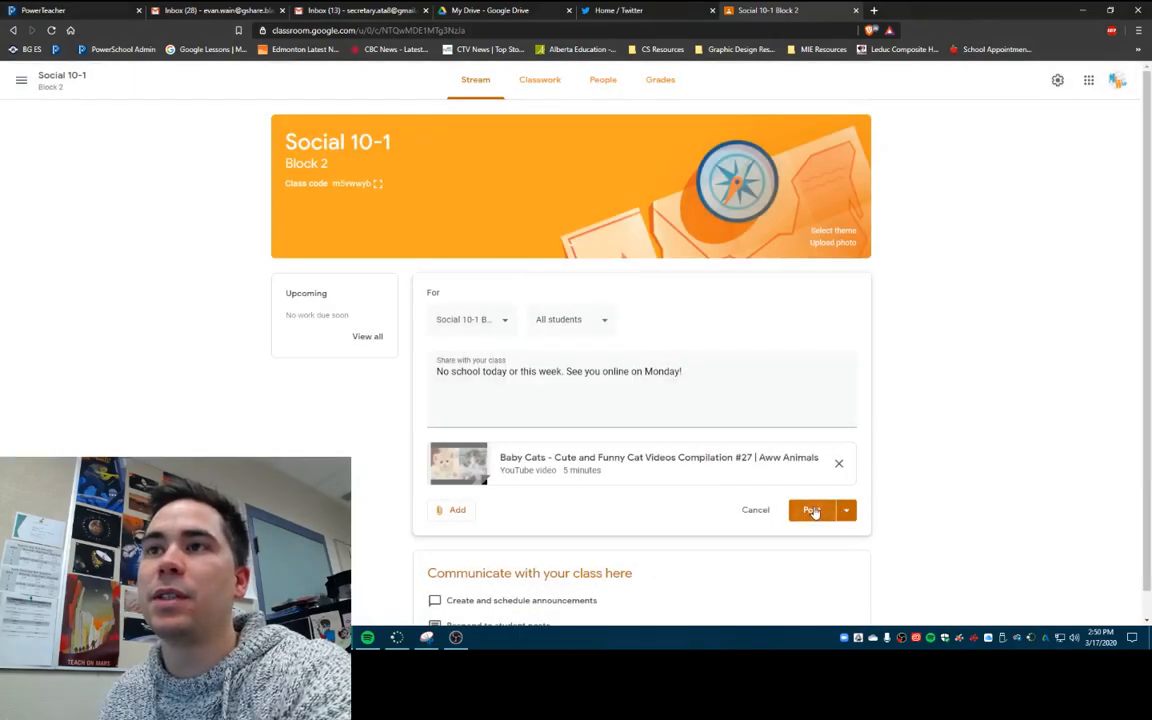
Step: Post the drafted announcement with its video to all students in the class stream
click(813, 511)
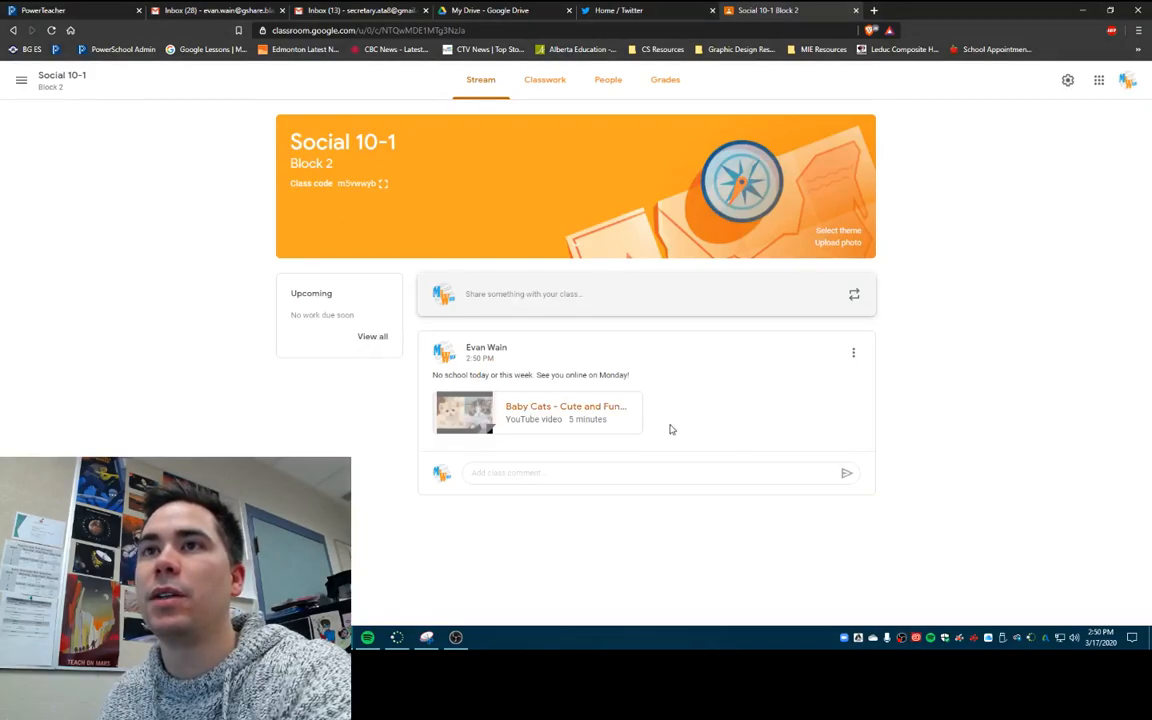
Step: Add a topic named "Unit 1 - Historical Globalization" to the classwork
click(545, 82)
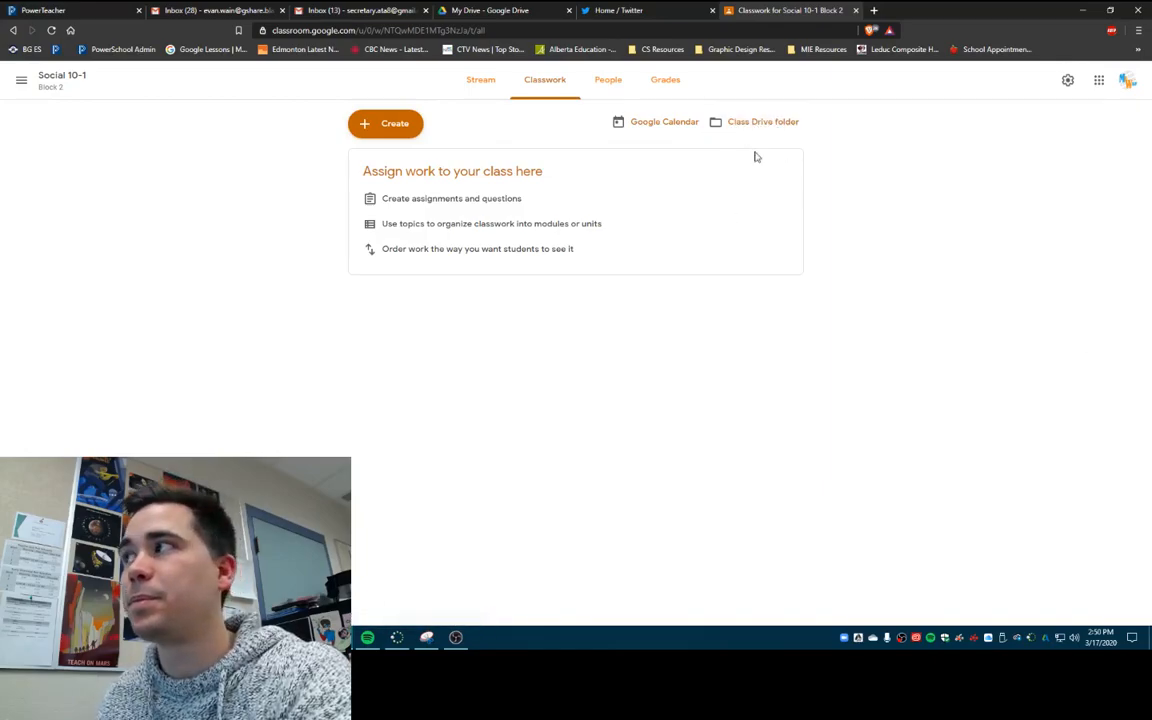
click(386, 124)
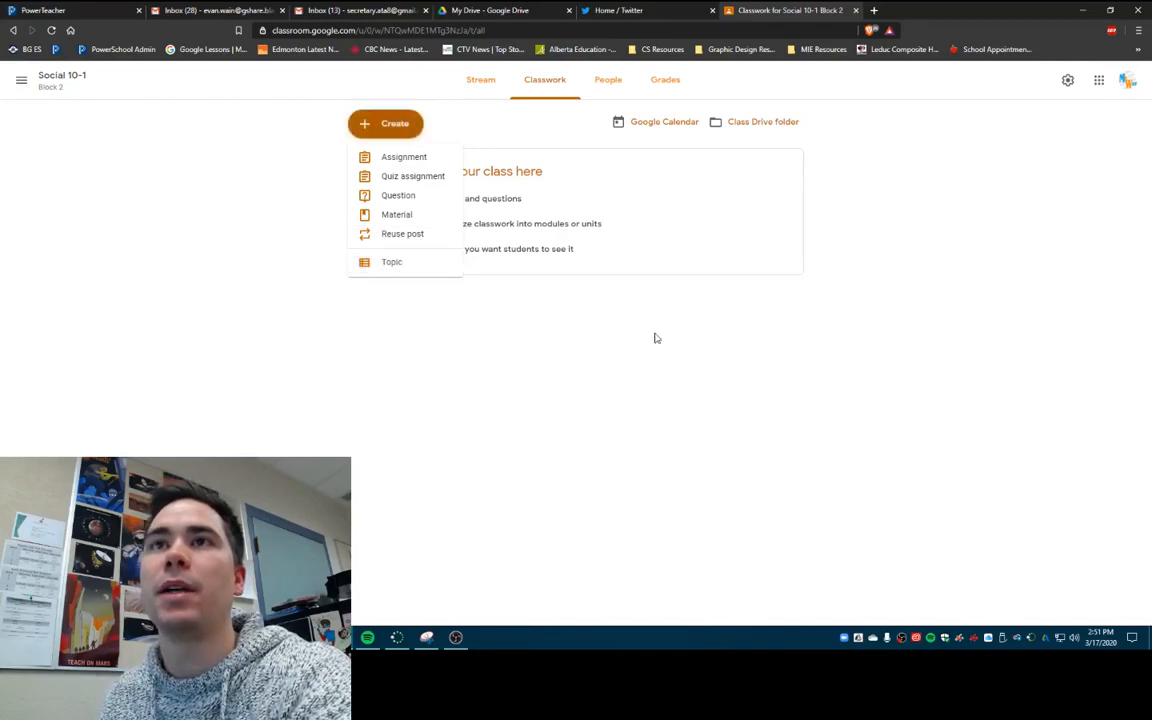
text(Unit 1 - Historical G)
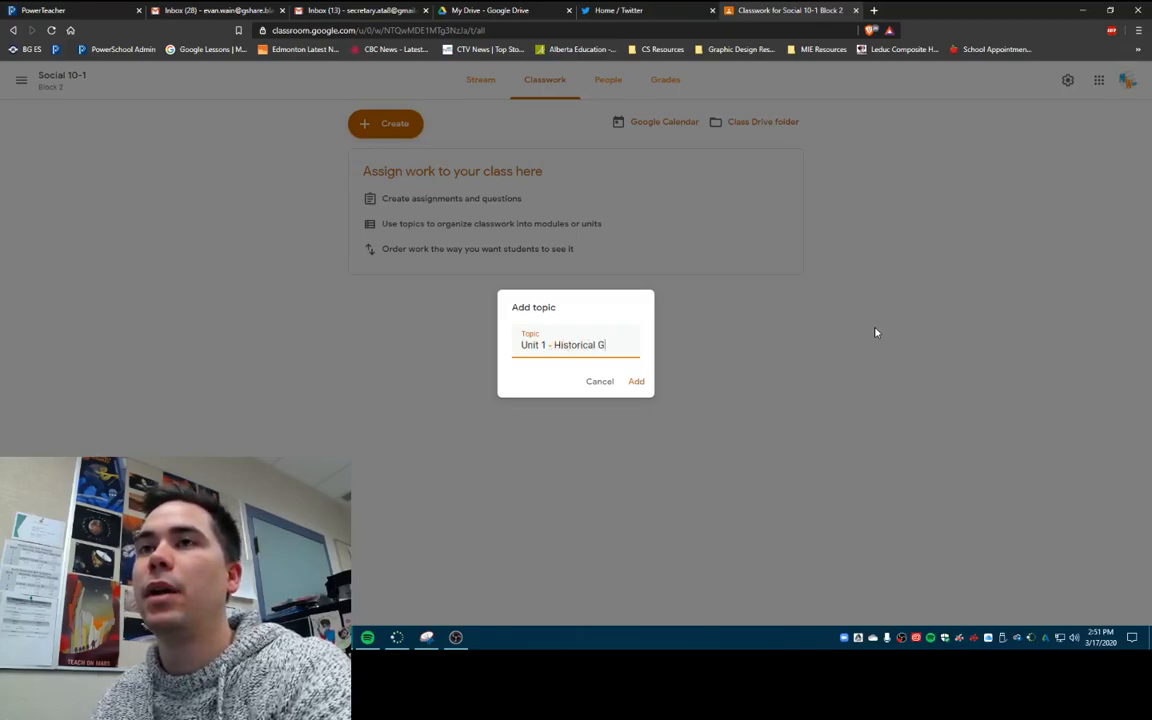
text(zation)
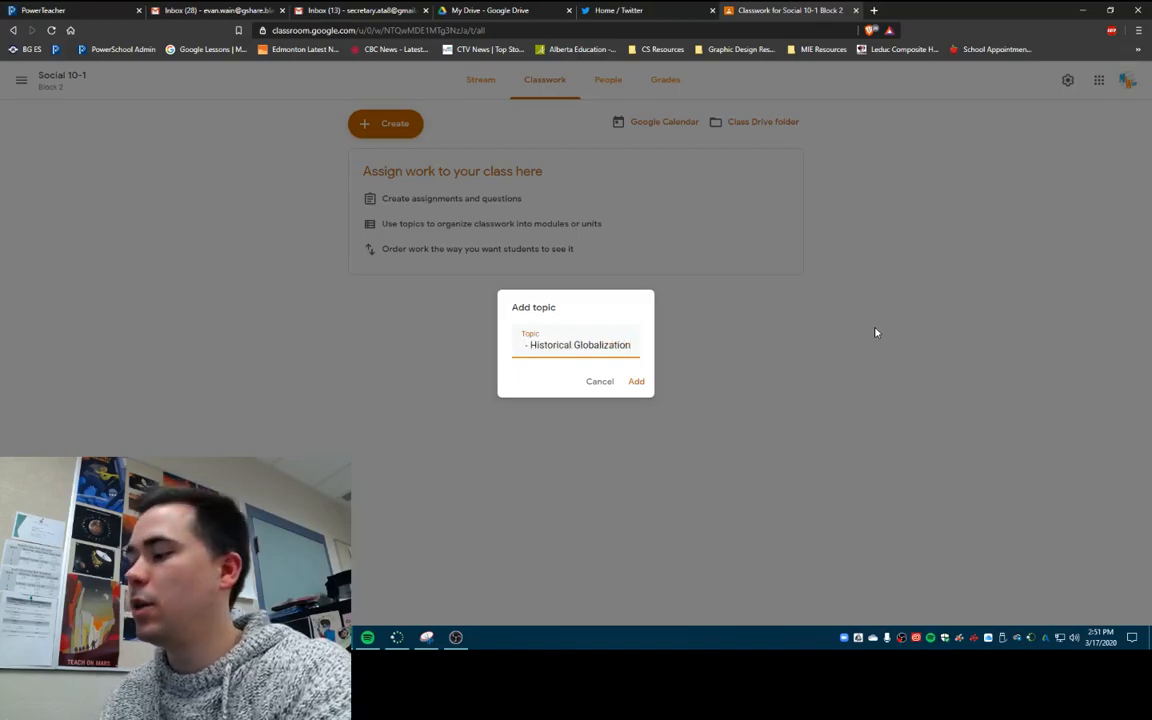
key(Return)
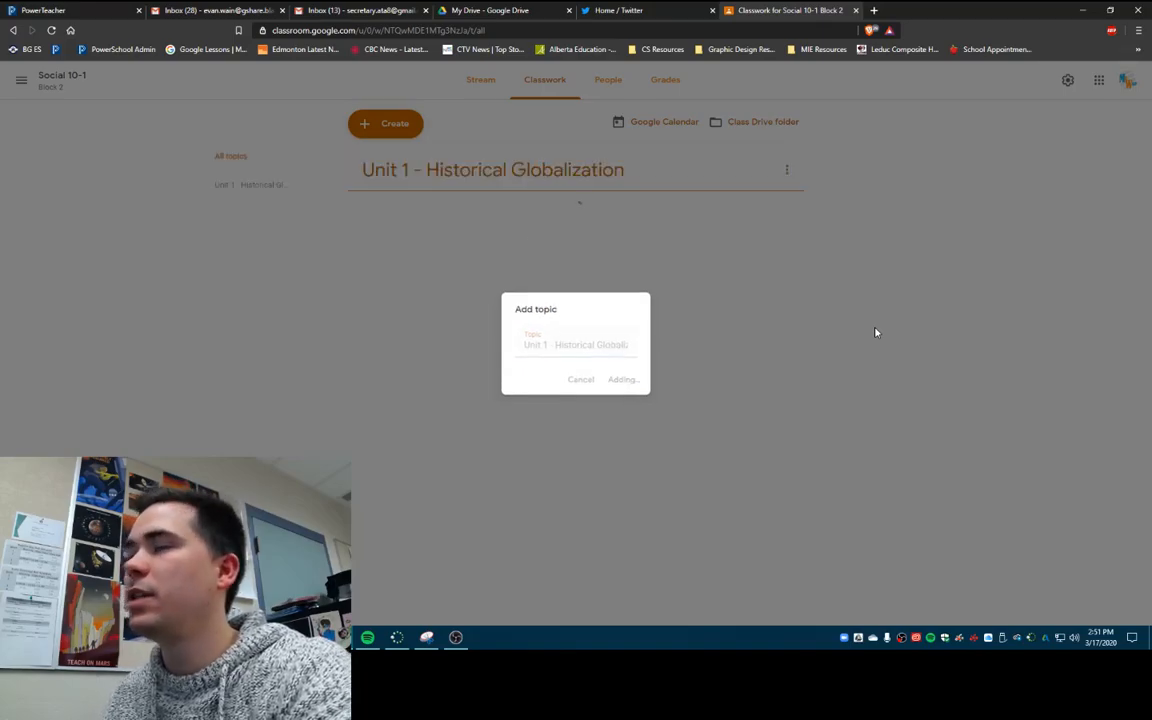
Step: Add a topic named "Unit 2 - Economic Globalization" to the classwork
key(alt+Tab)
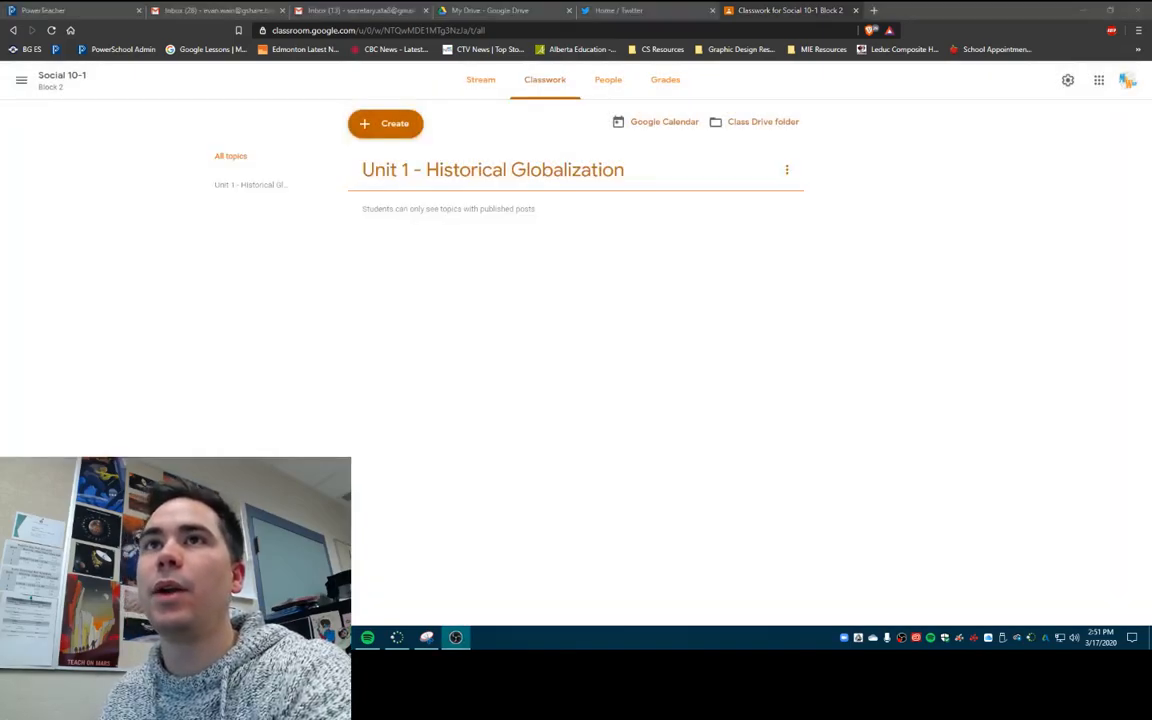
click(393, 126)
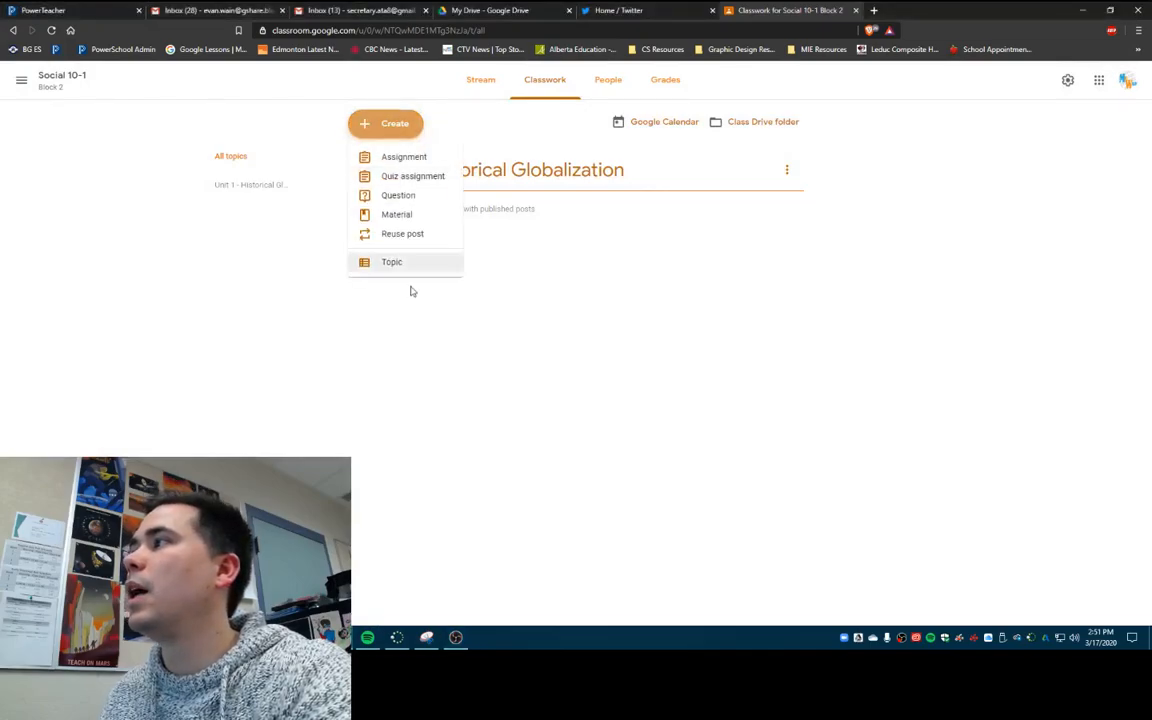
click(416, 263)
text(Unit)
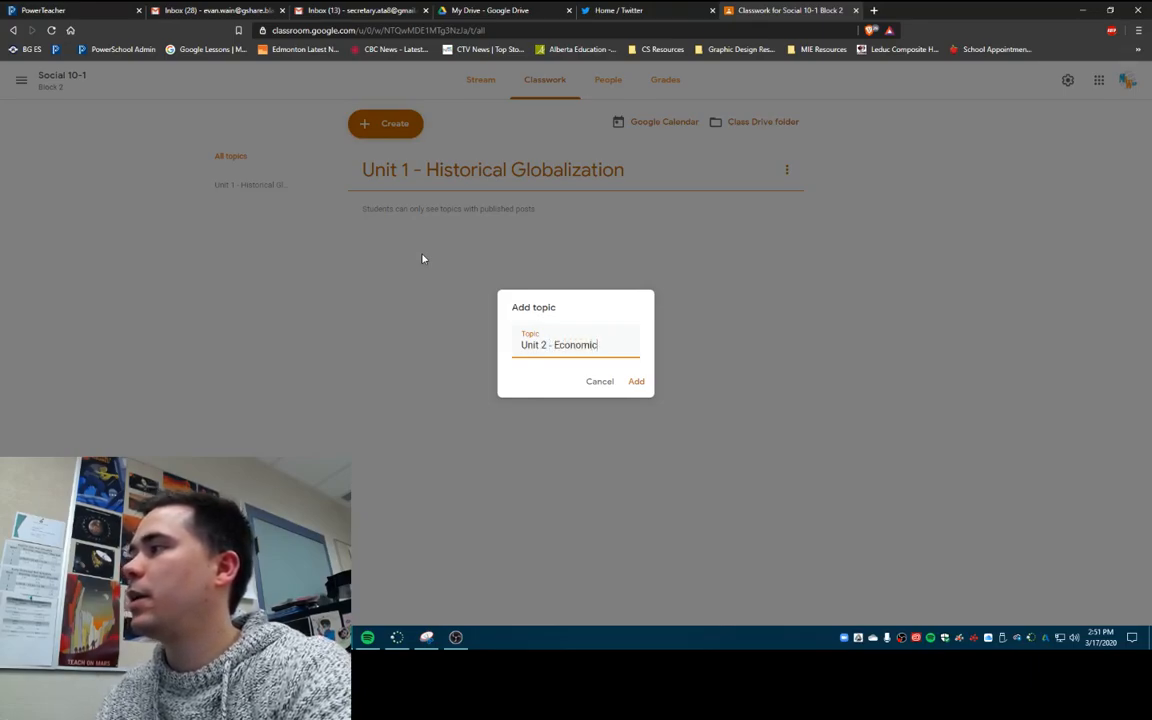
text( 2 - Economic Globalization)
key(Return)
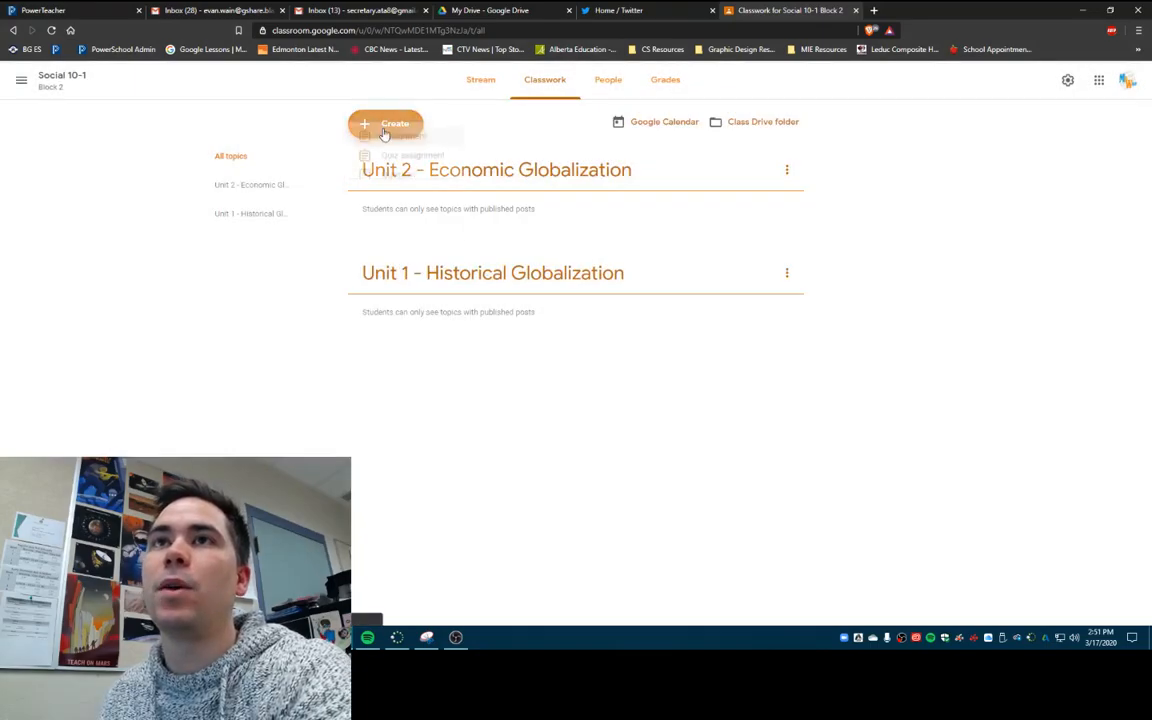
Step: Add a topic named "Unit 3 - Social Globalization" to the classwork
click(386, 124)
click(406, 268)
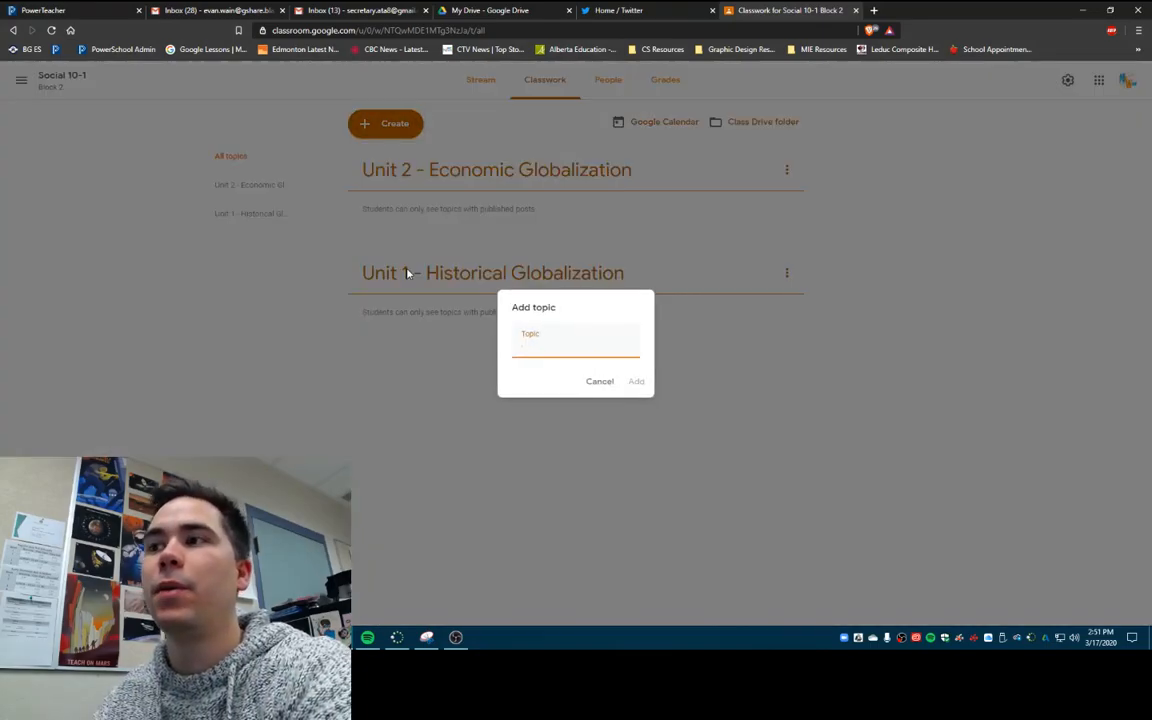
text(&*)
key(BackSpace)
key(BackSpace)
text(Unit 3 - )
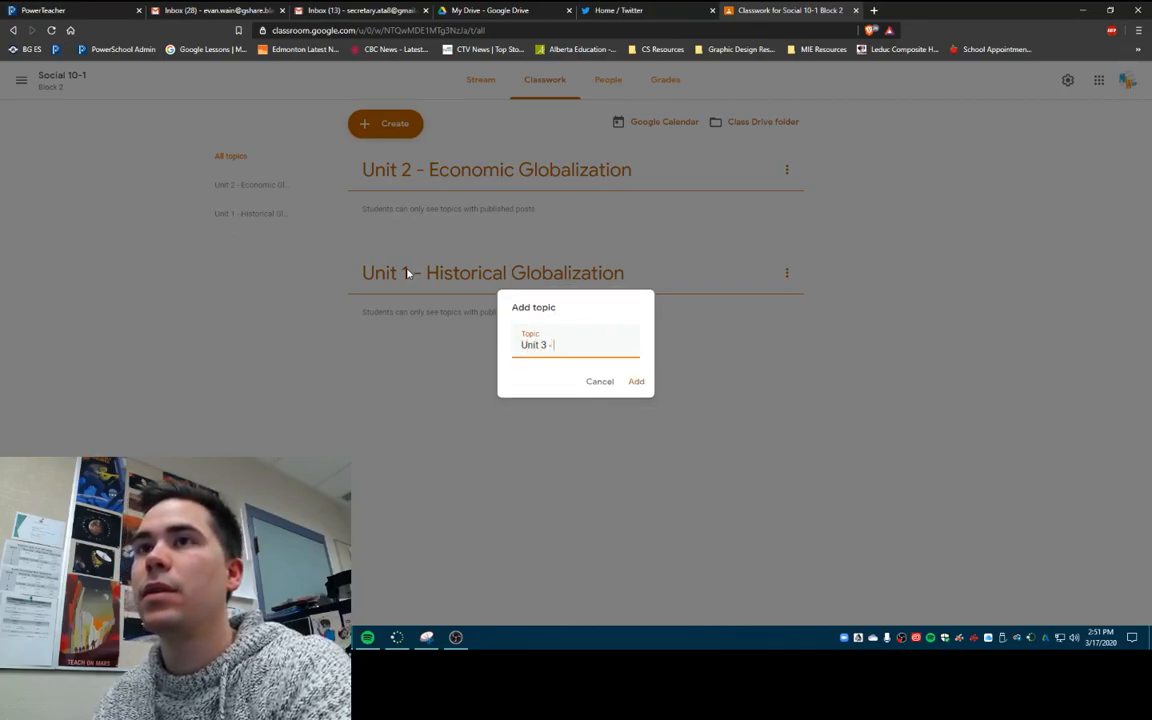
text(Social Globalization)
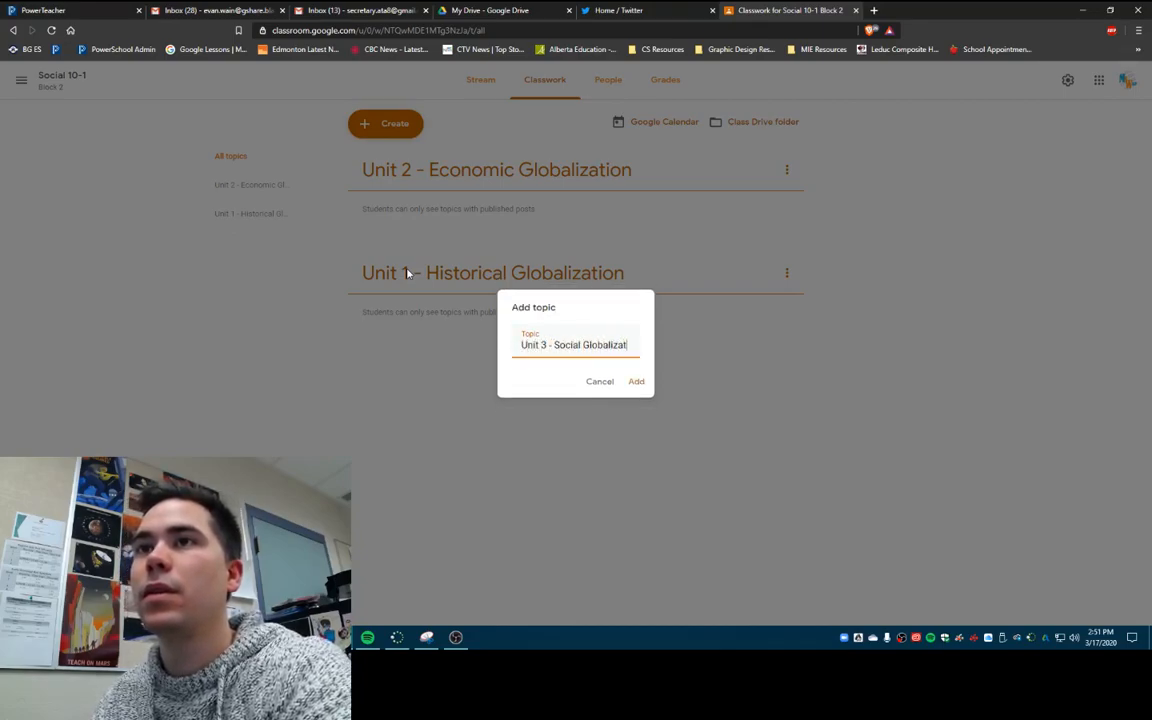
key(Return)
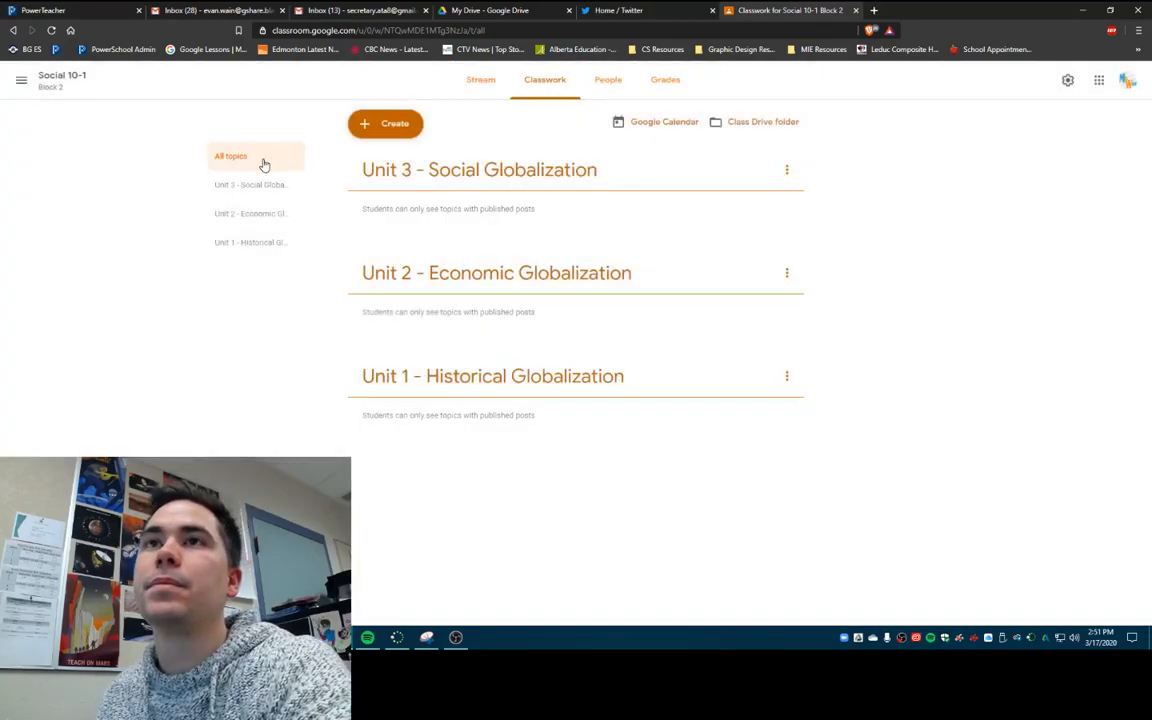
Step: Add a topic named "Unit 4 - National Identity" to the classwork
click(382, 124)
click(392, 262)
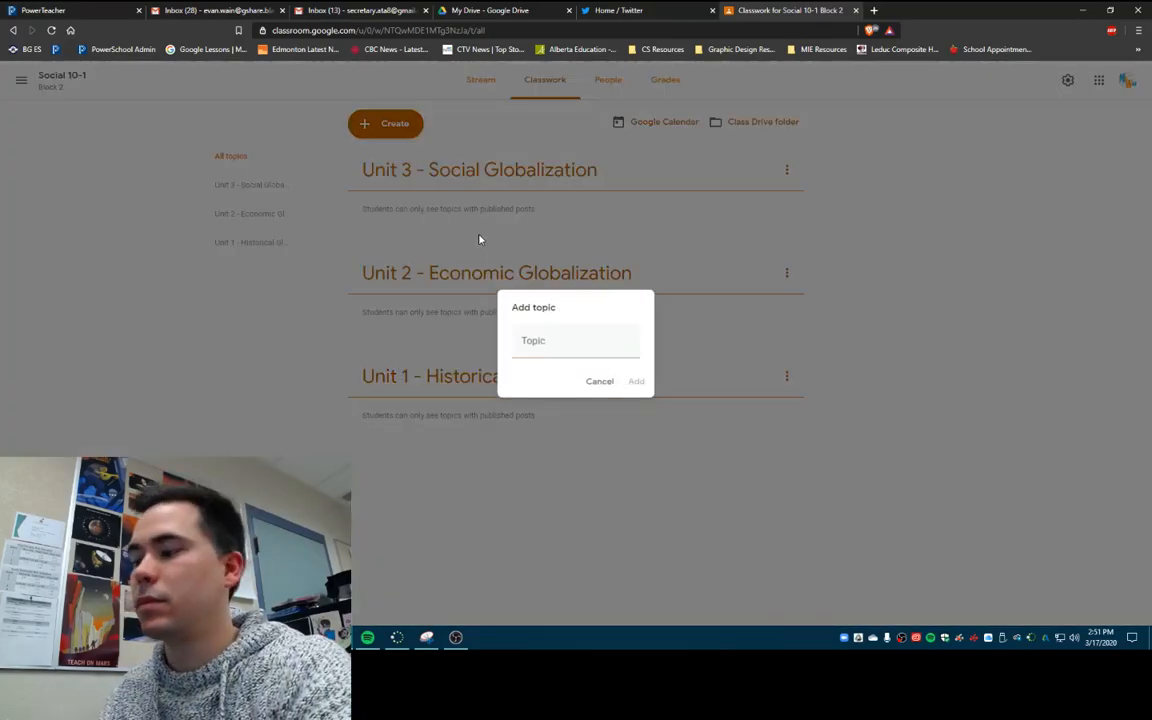
click(562, 341)
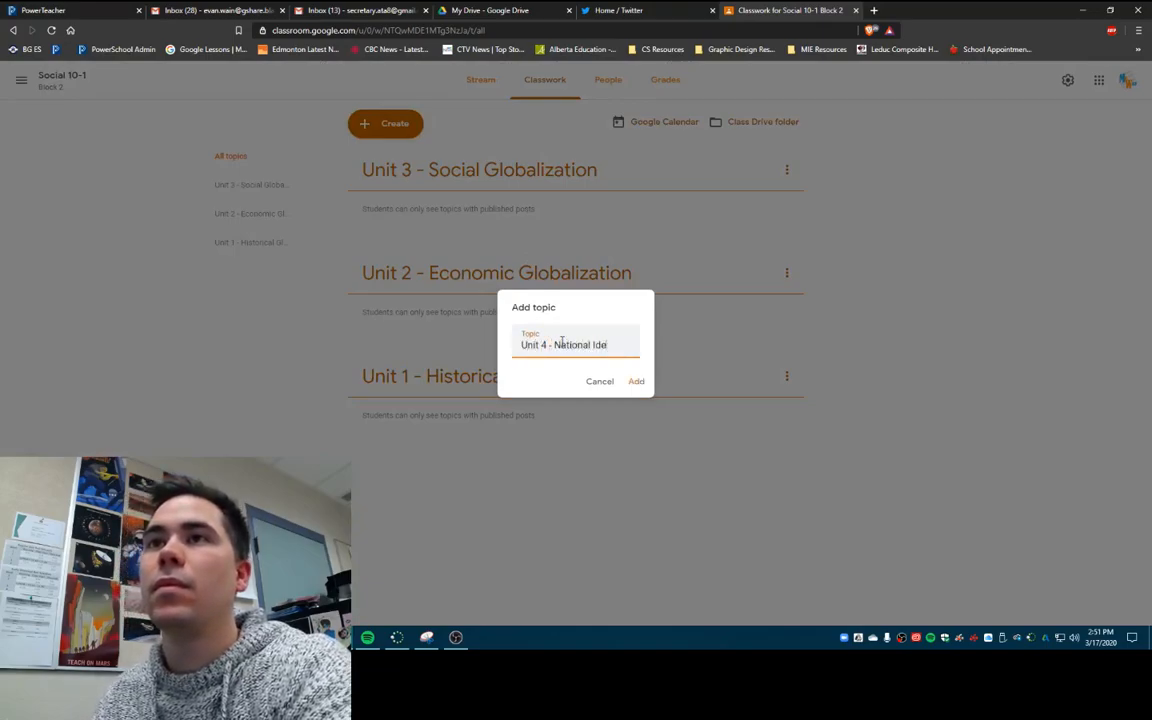
key(Return)
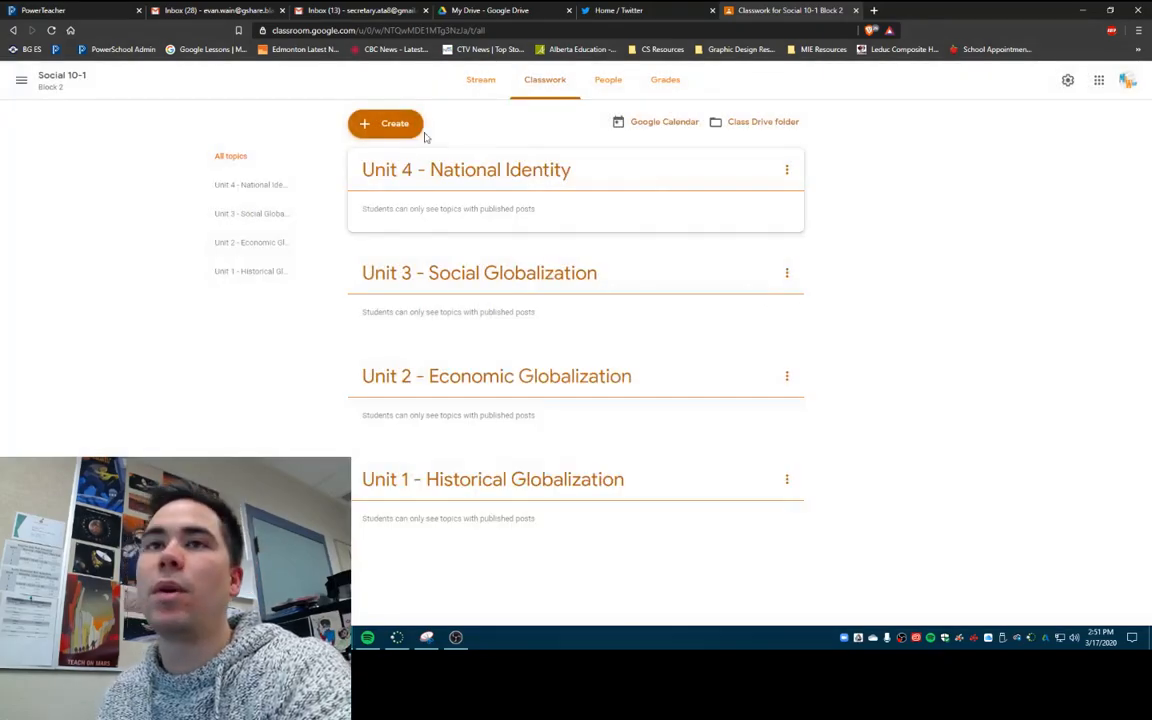
Step: Reorder the classwork topics so they run in ascending order from Unit 1 to Unit 4
drag(710, 481, 700, 212)
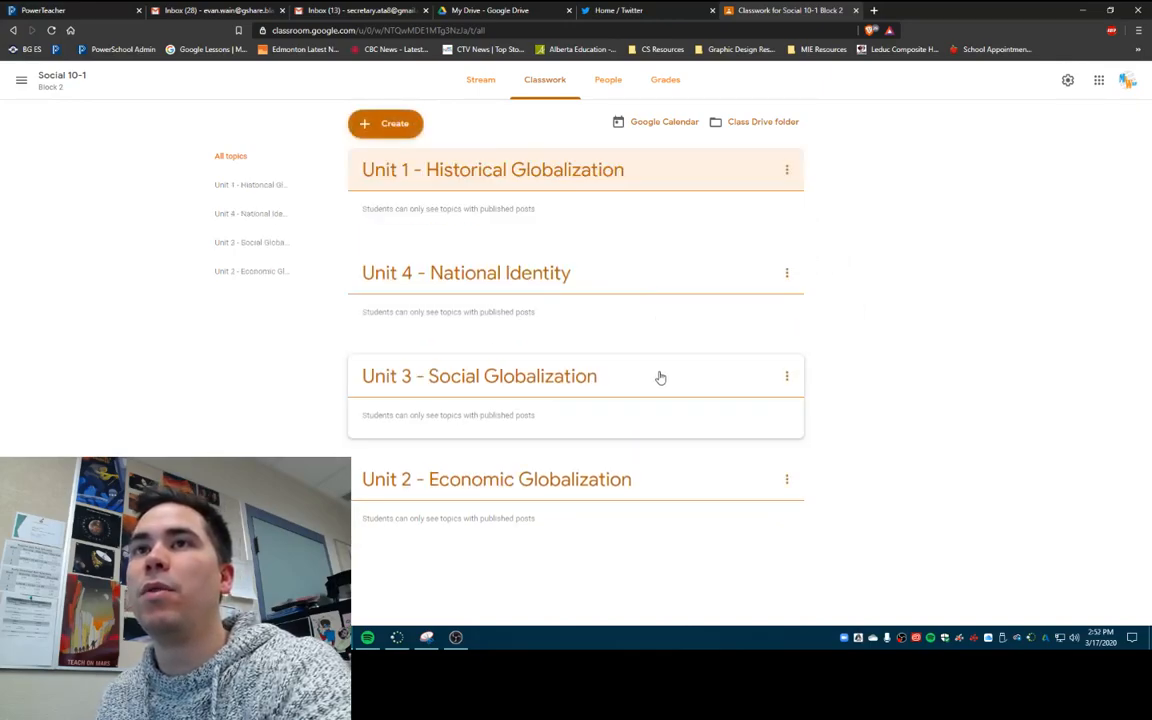
drag(652, 322, 586, 247)
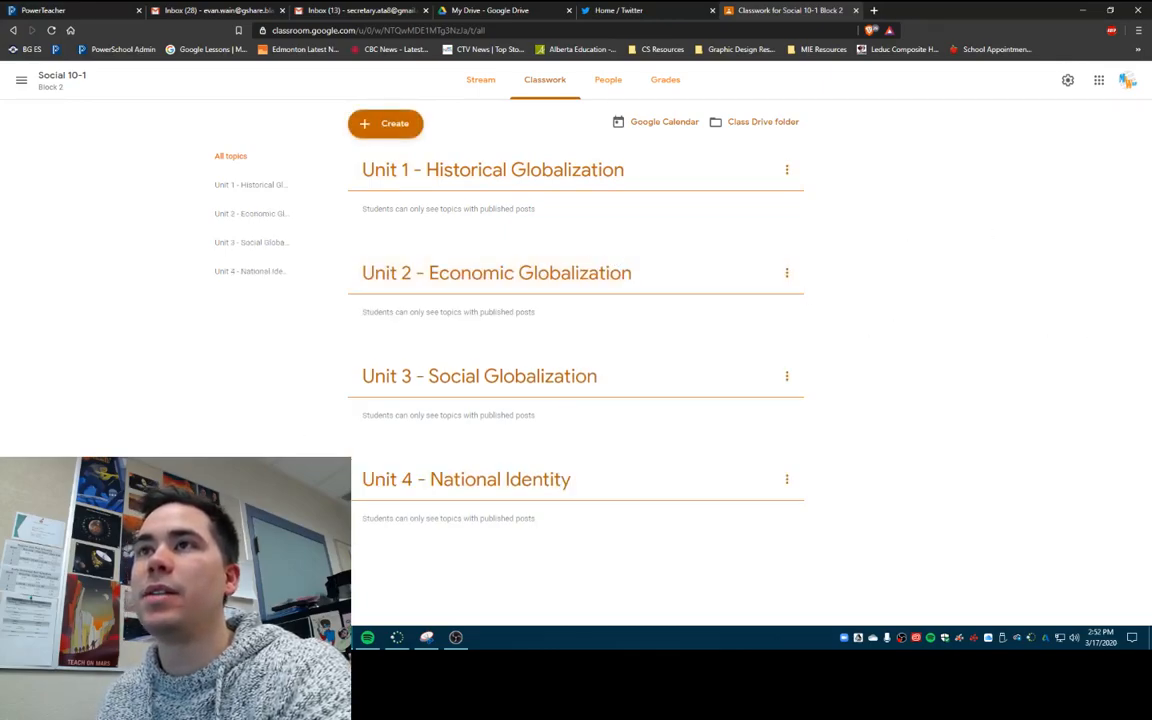
Step: Move the Unit 1 topic down one place and return it to the start of the topic list
click(787, 170)
click(755, 283)
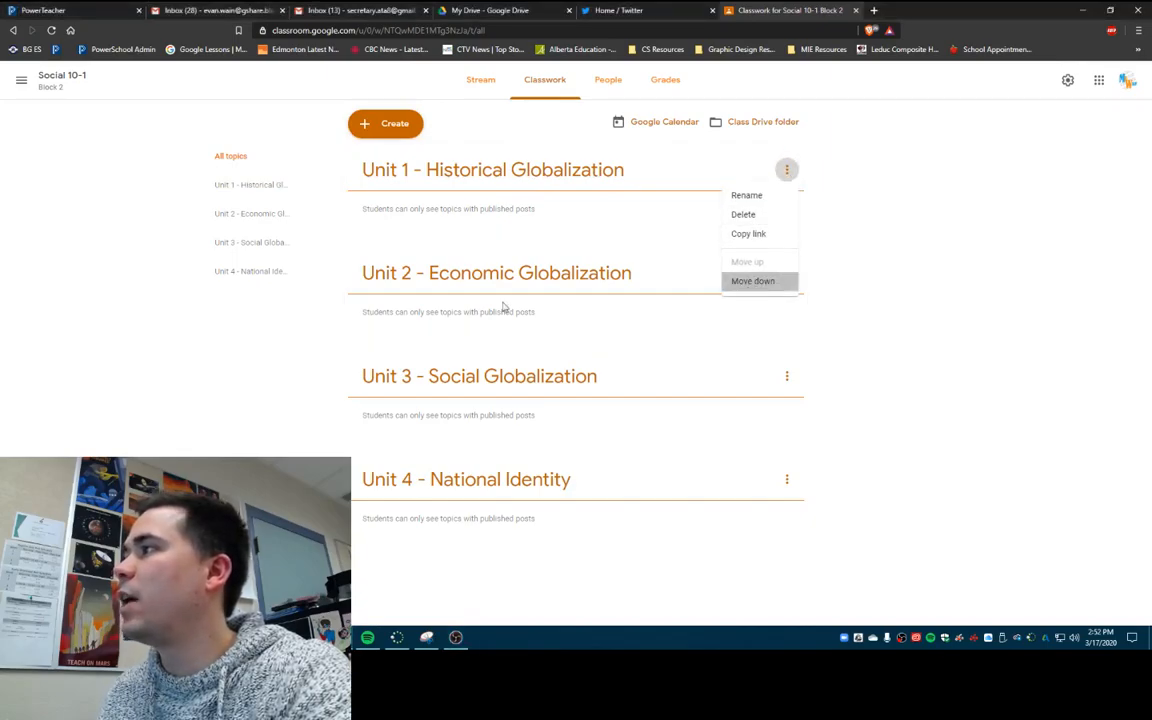
drag(676, 260, 671, 159)
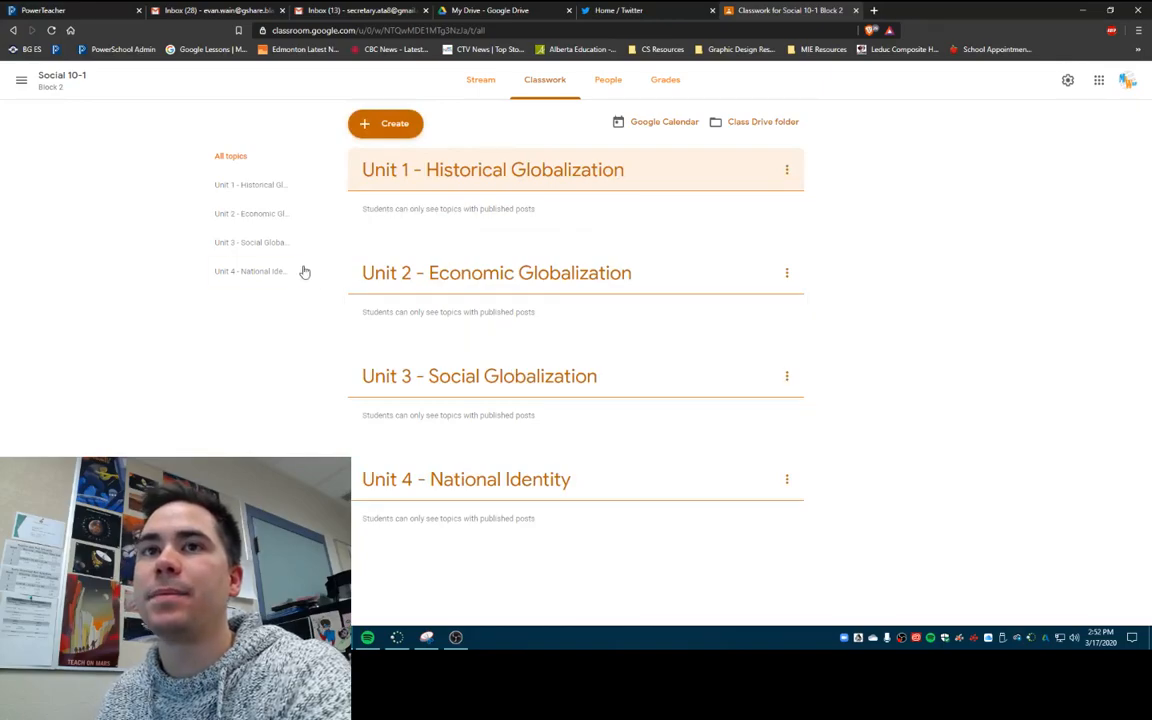
Step: Create an assignment titled "Definitions Assignment" with the instructions "Brief description of the assignment"
click(398, 124)
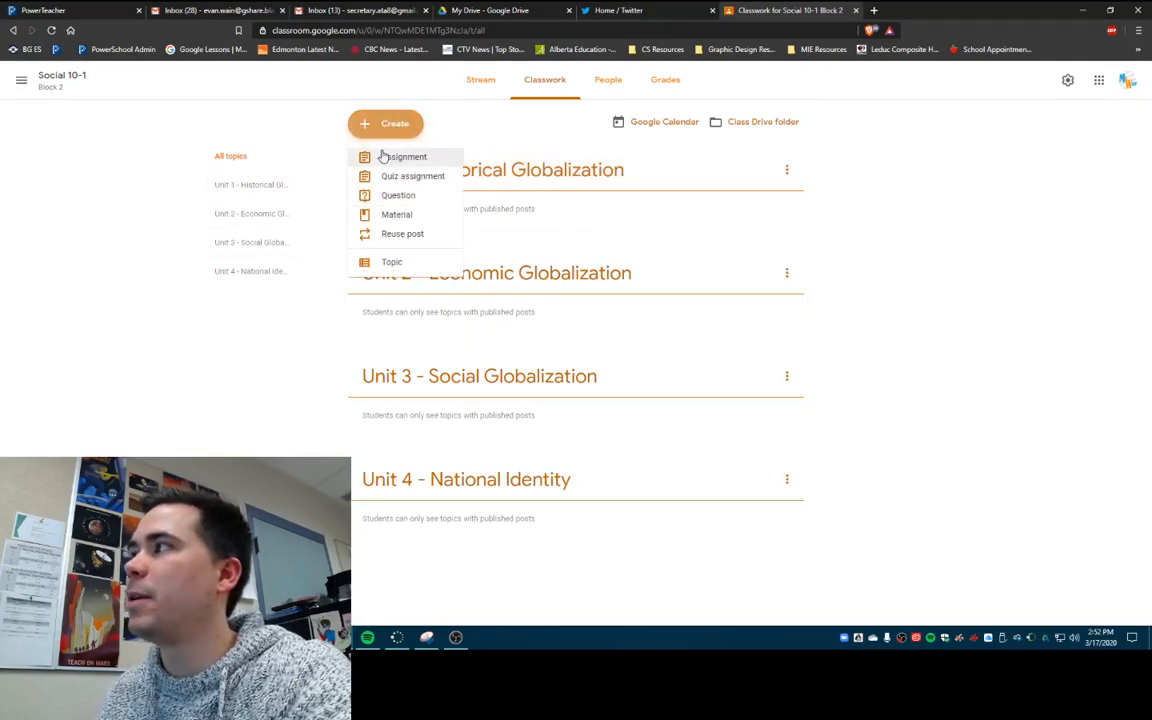
click(385, 157)
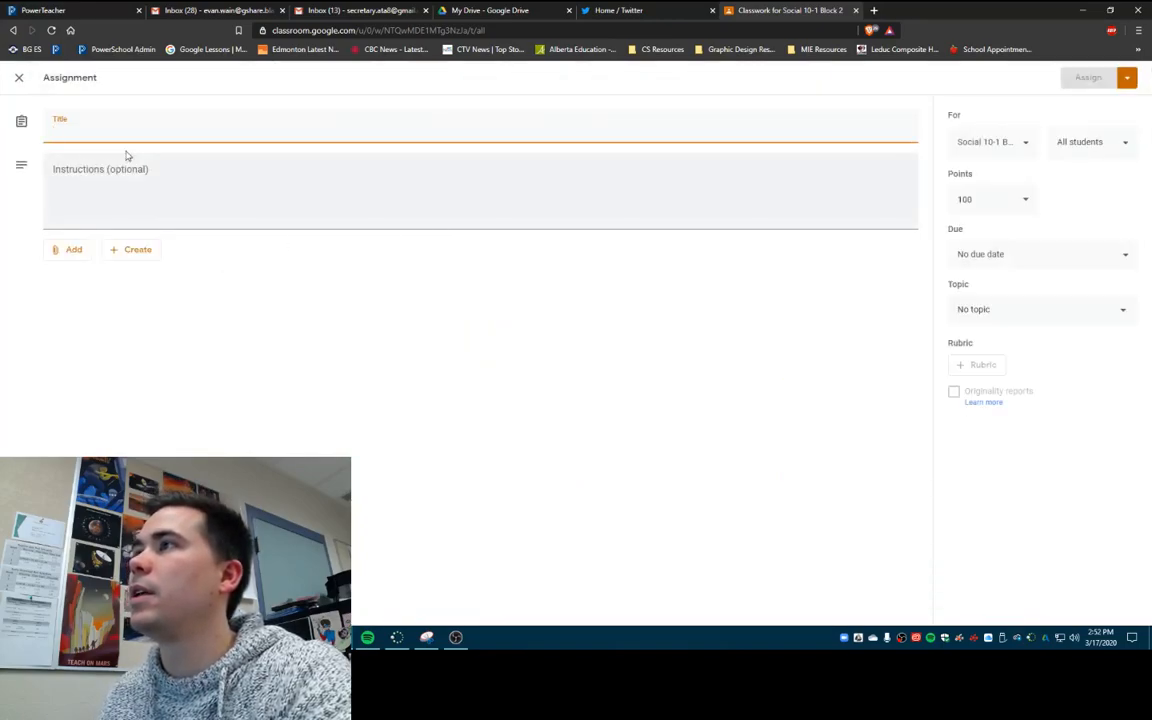
text(Definitions Assignment)
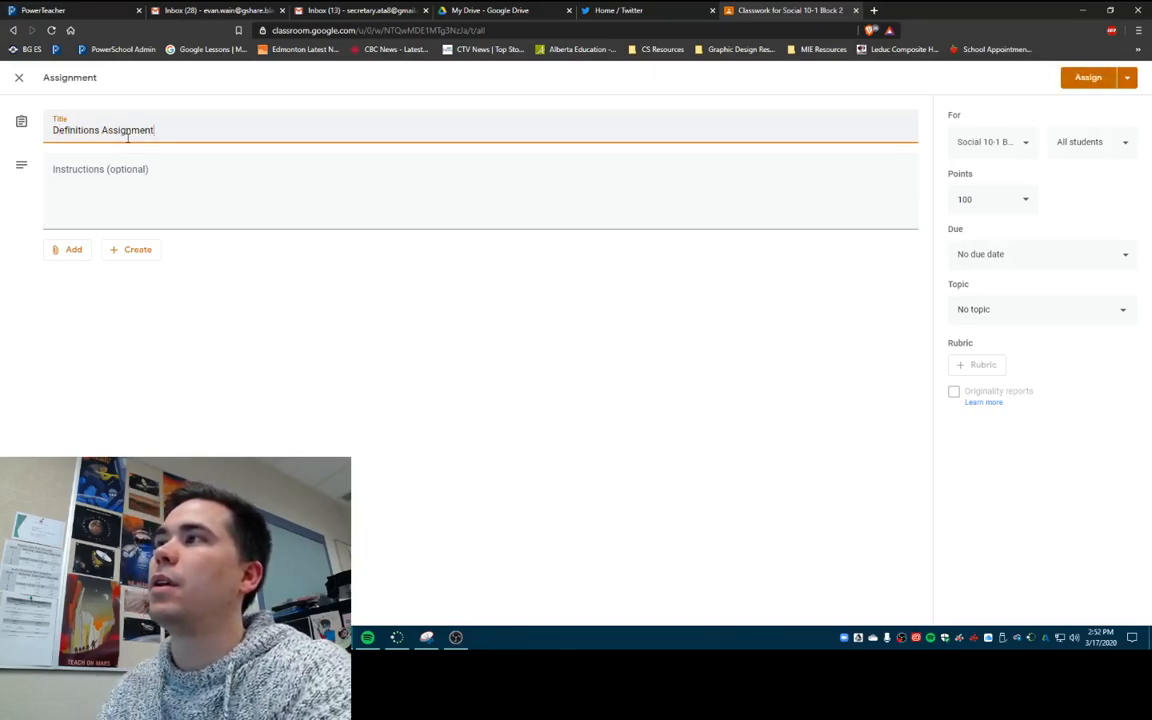
click(153, 189)
text(Brief description of the assignment)
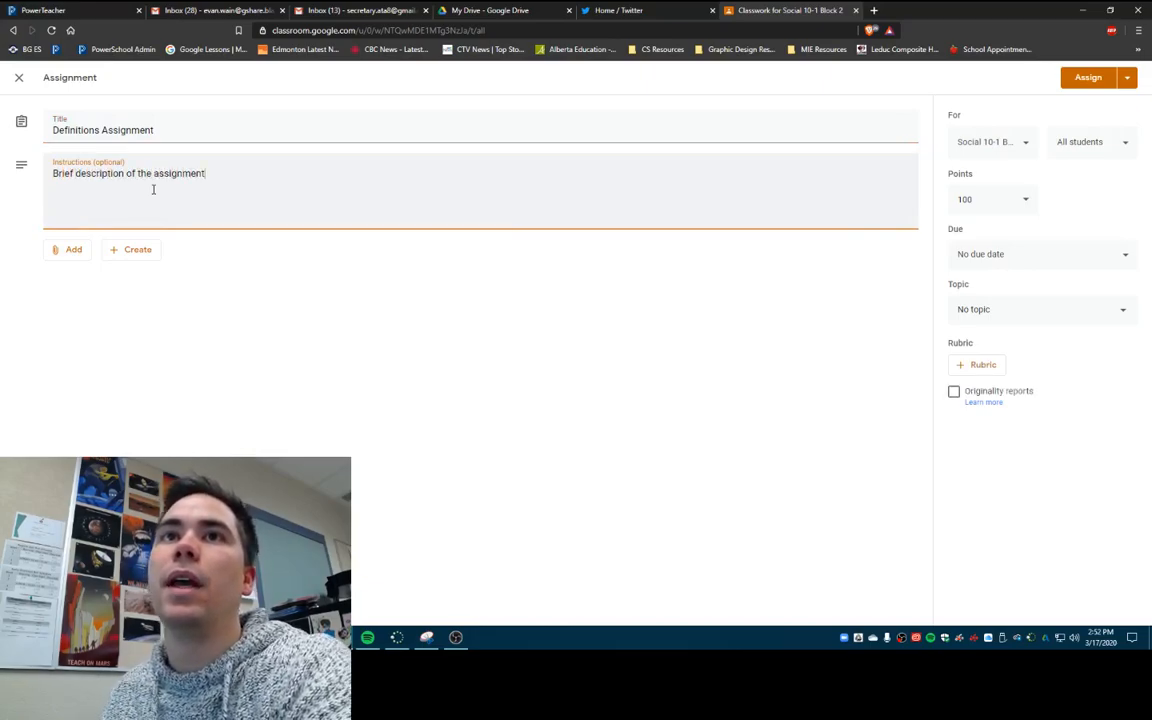
Step: Attach a new blank Google Docs document to the assignment and return to the assignment form
click(68, 252)
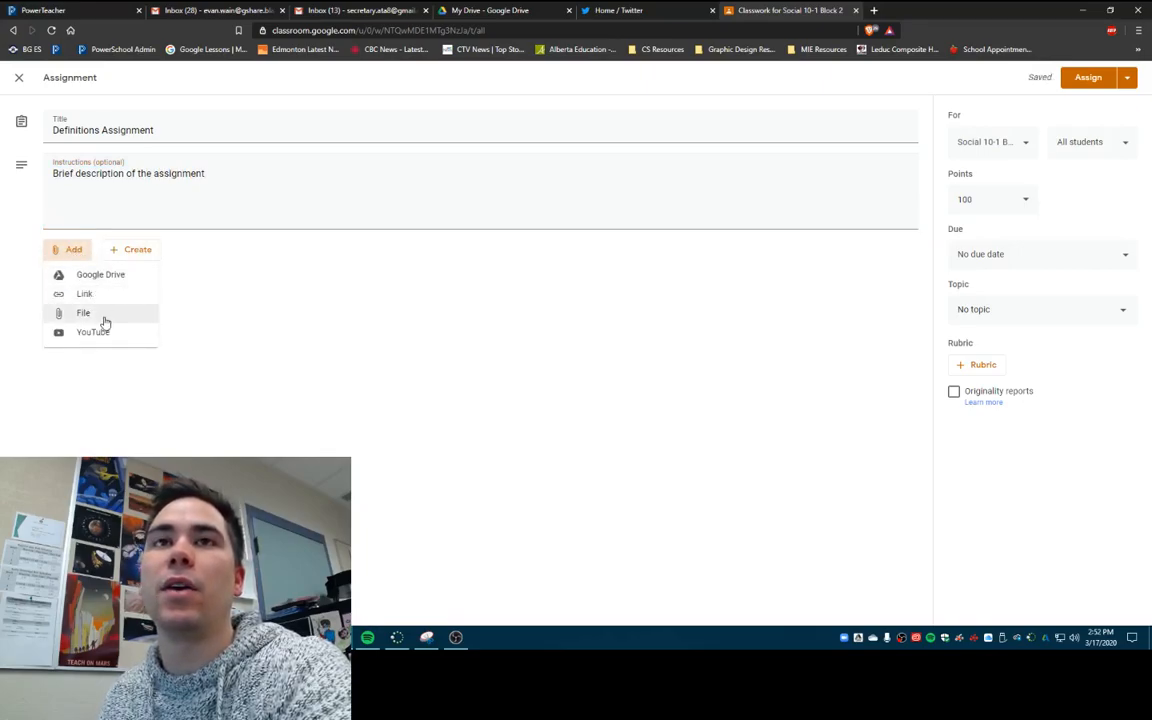
click(125, 249)
click(146, 251)
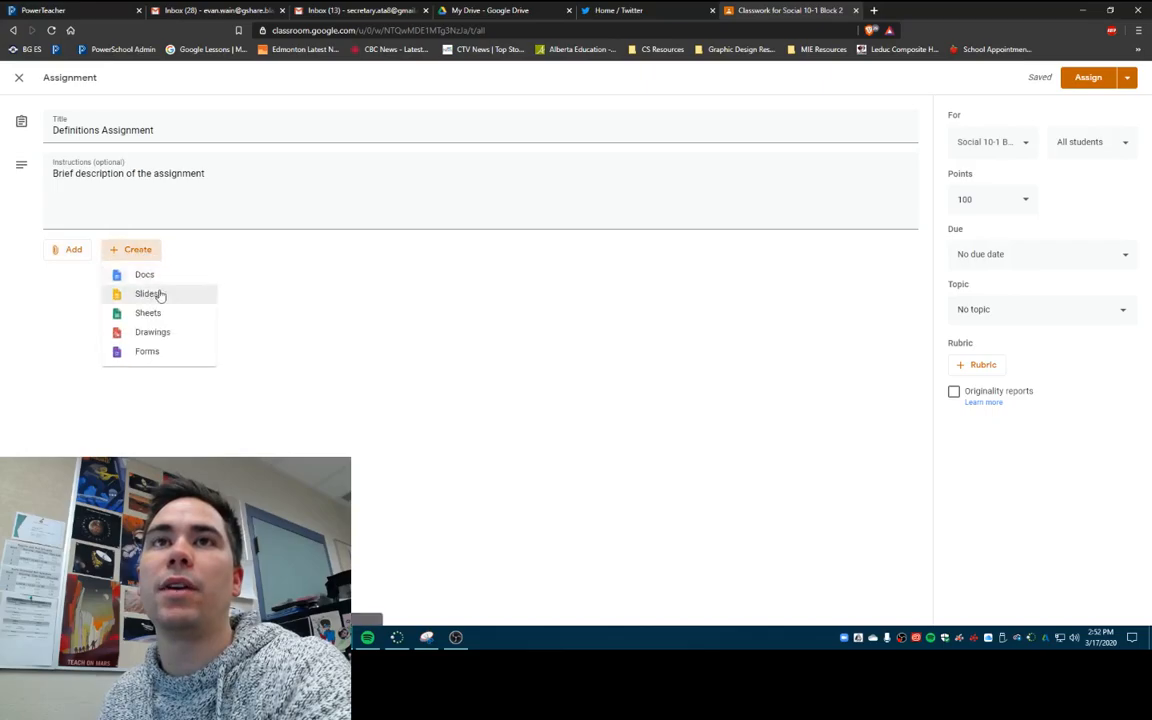
click(150, 276)
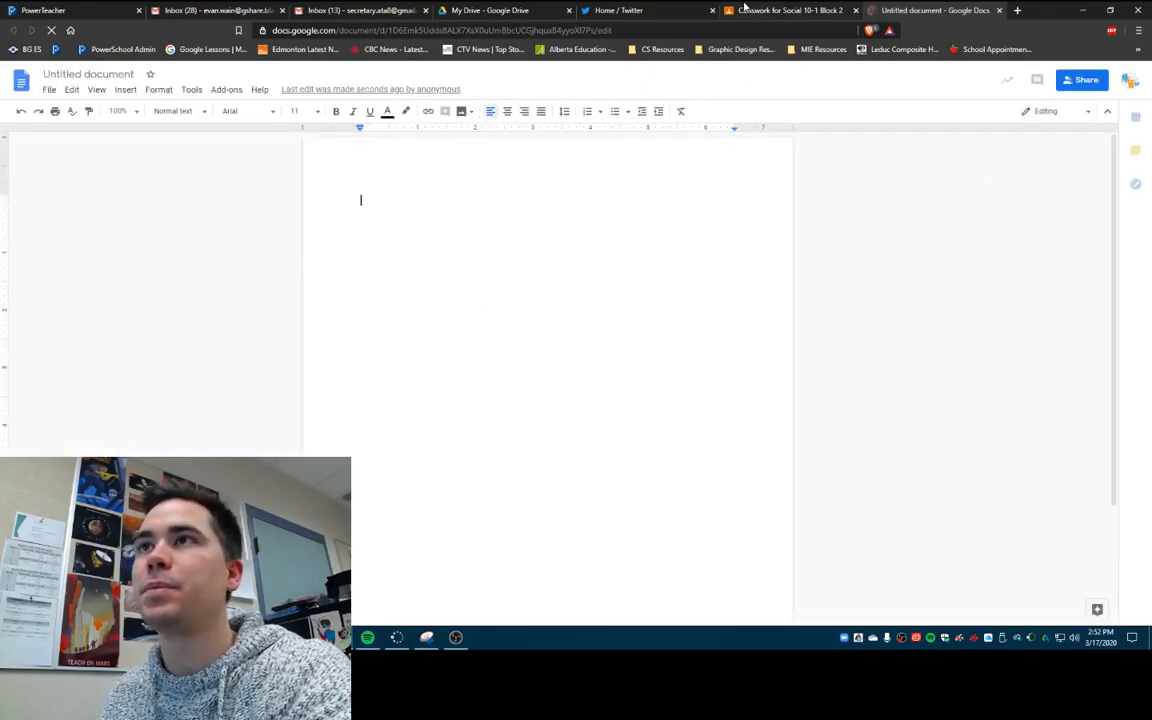
click(999, 10)
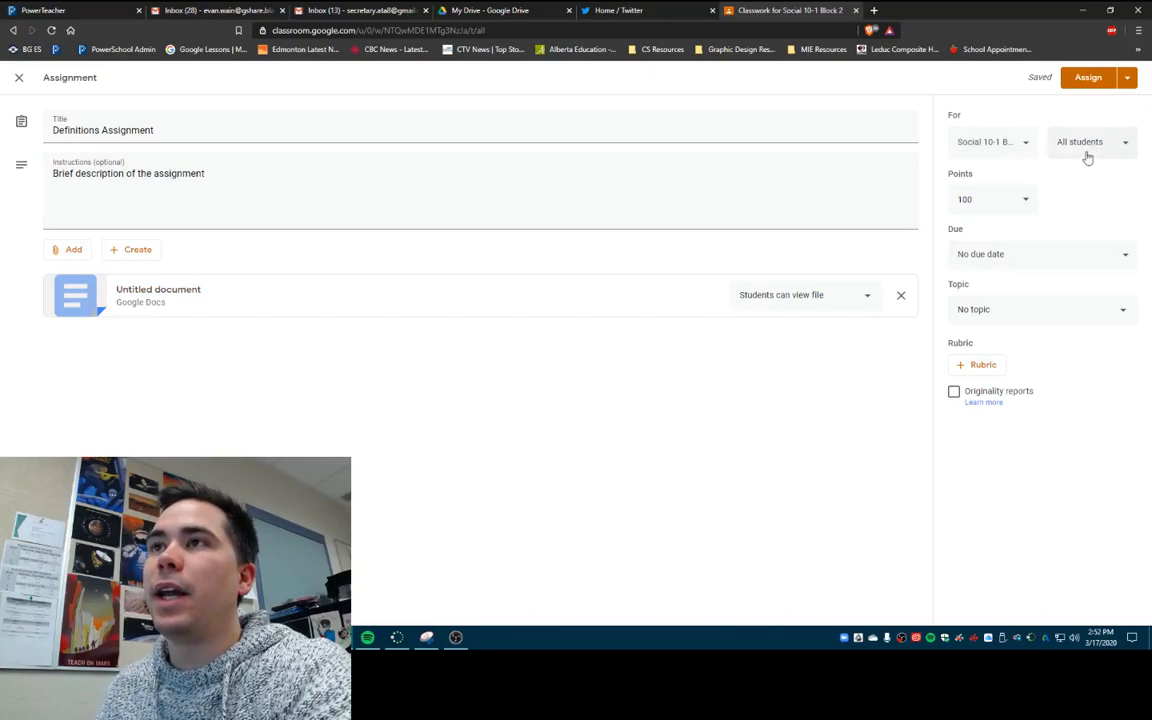
click(1003, 148)
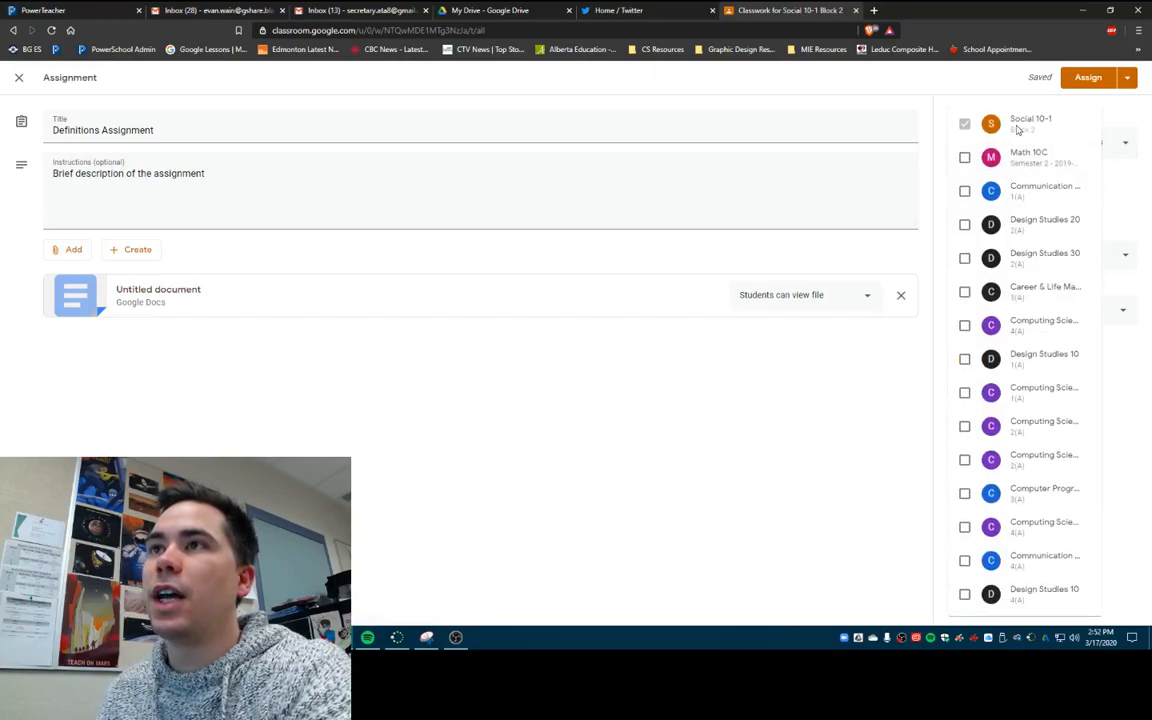
click(880, 108)
click(1088, 141)
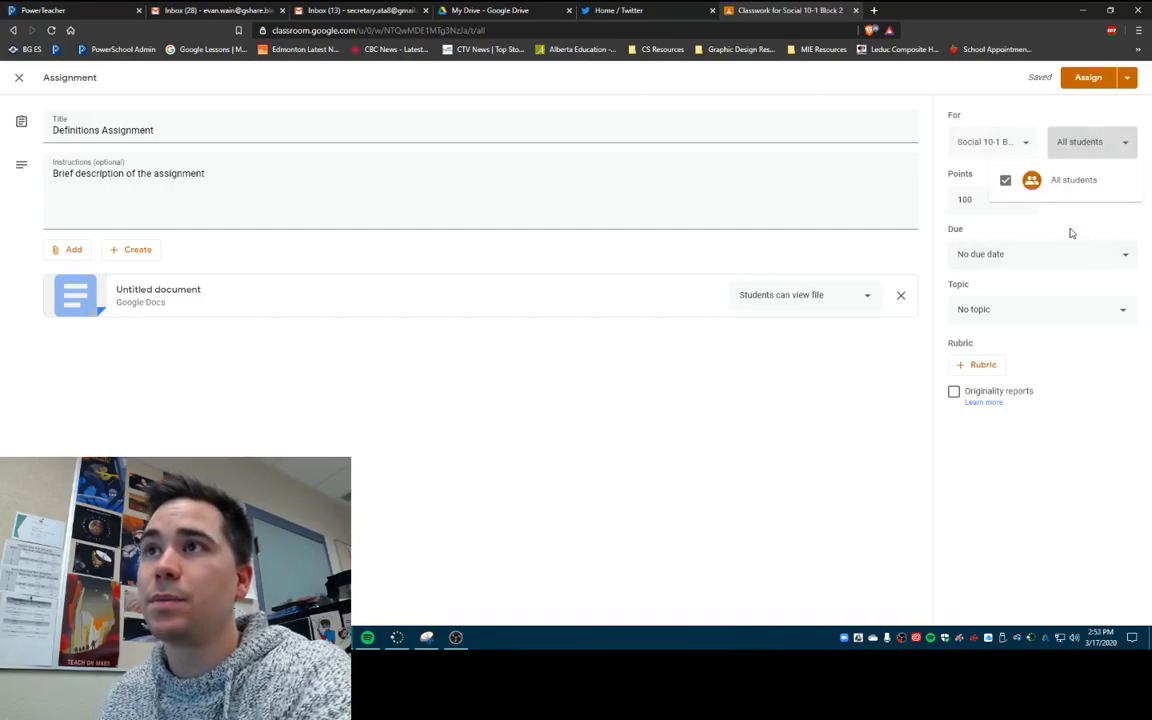
click(987, 197)
click(987, 197)
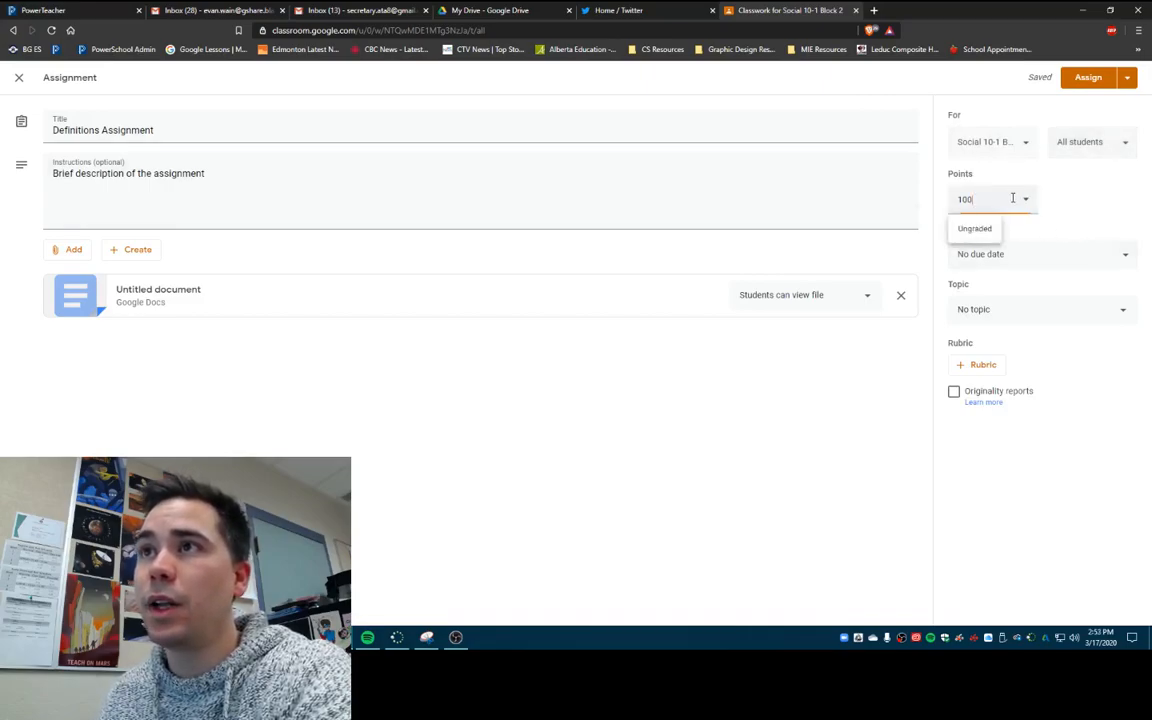
Step: Set the assignment due on Mar 18, 2020 at 11:59 PM and file it under the topic "Unit 1 - Historical Globalization"
click(1018, 255)
click(1023, 257)
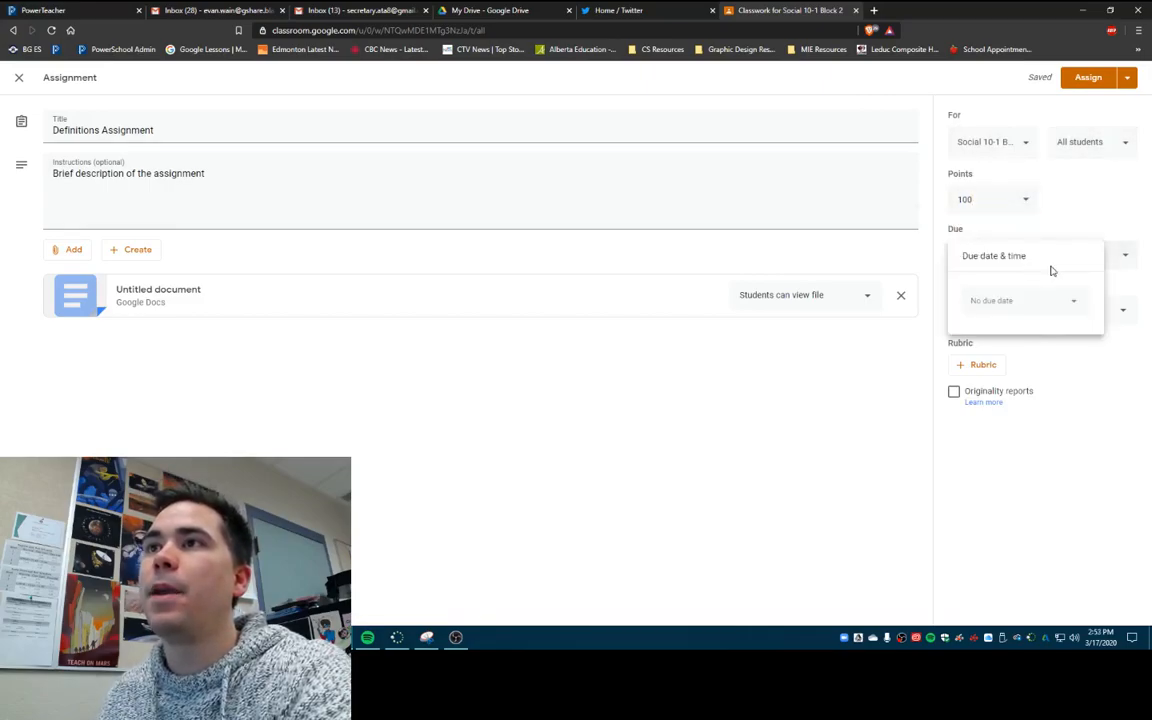
click(1024, 302)
click(1031, 393)
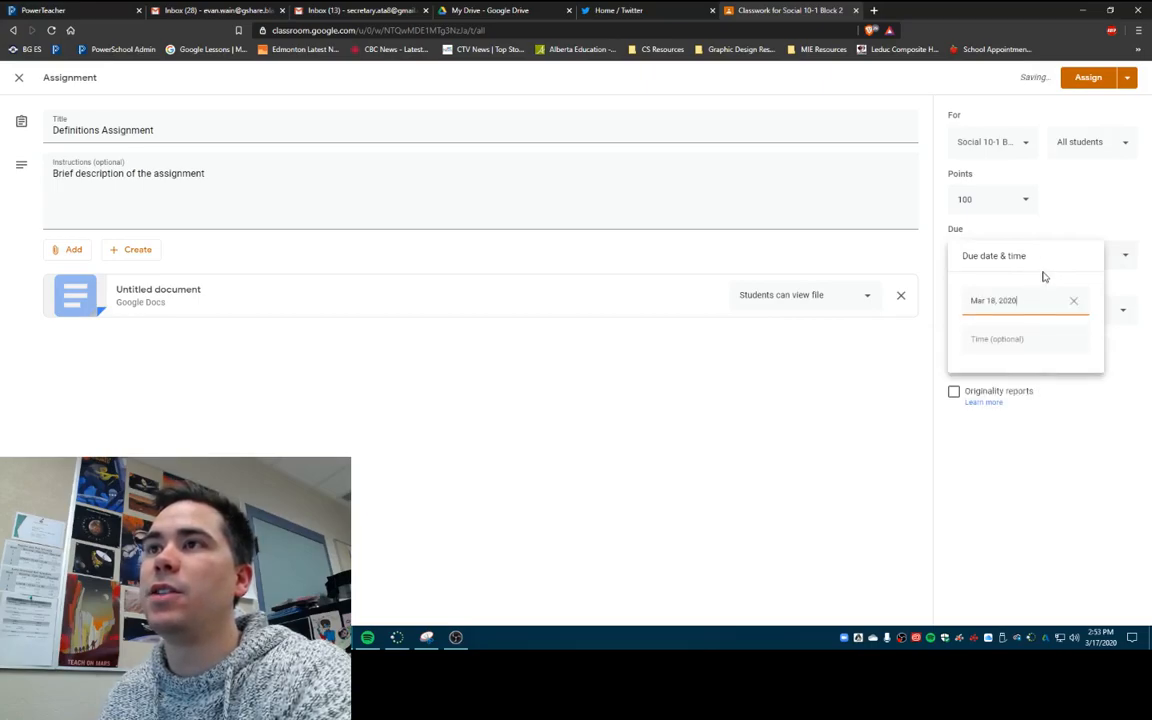
click(1057, 226)
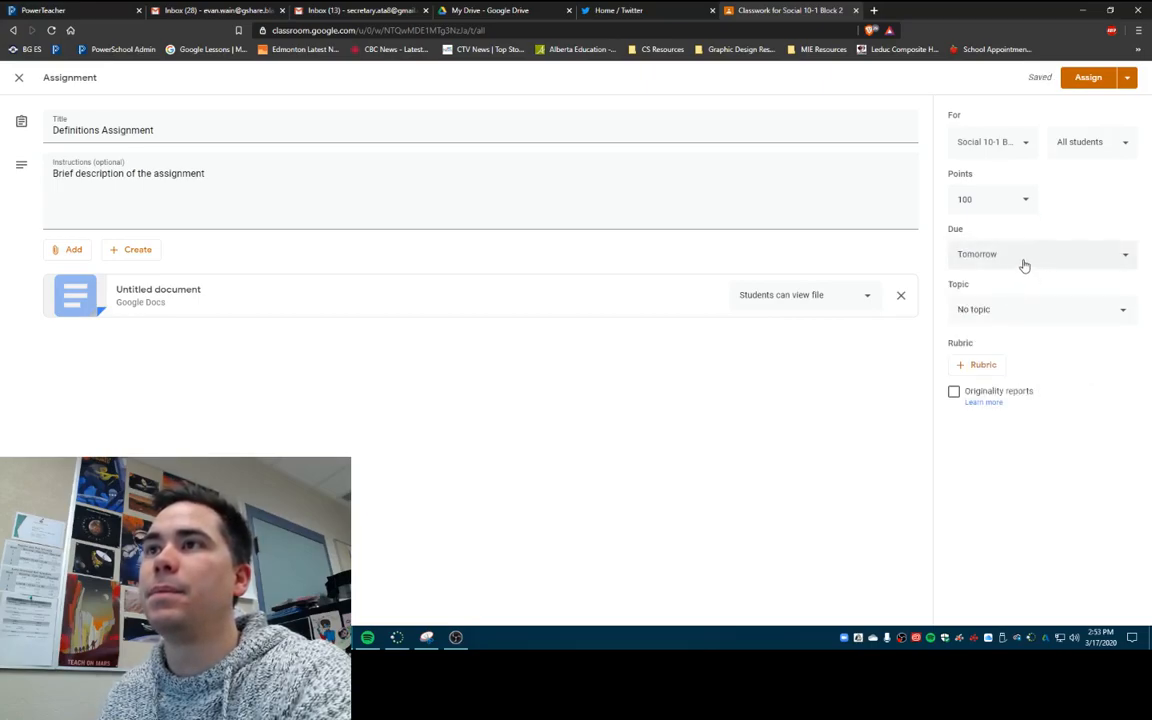
click(1011, 259)
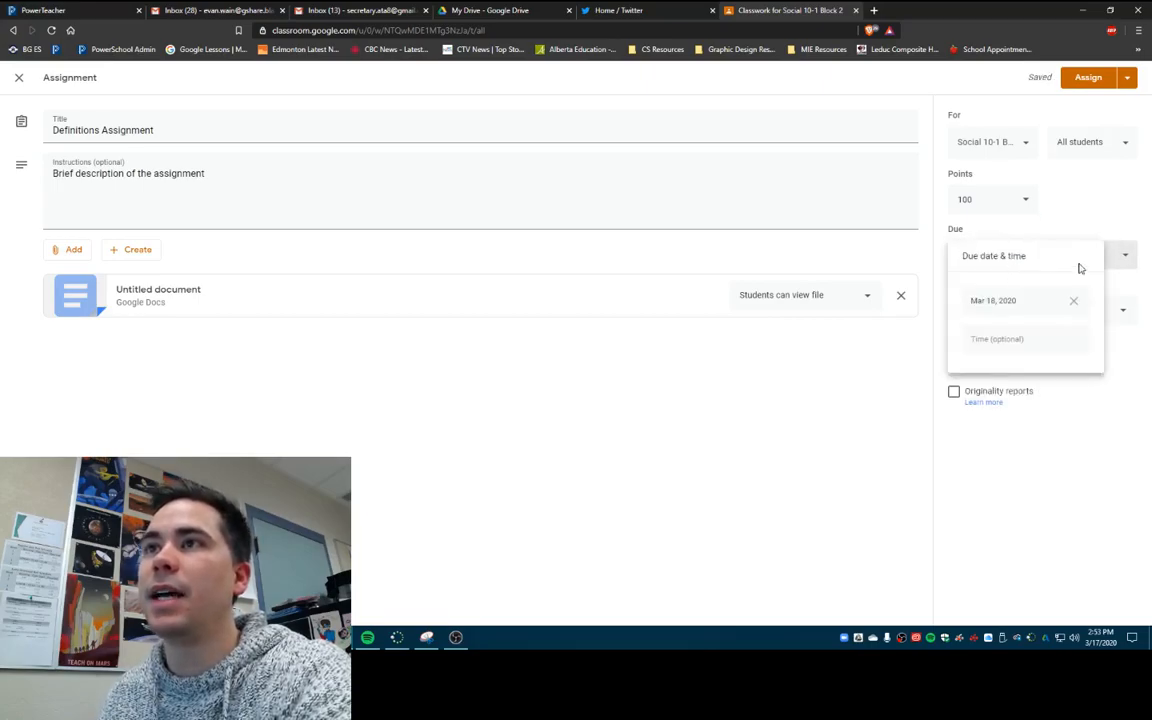
click(1016, 340)
click(1063, 437)
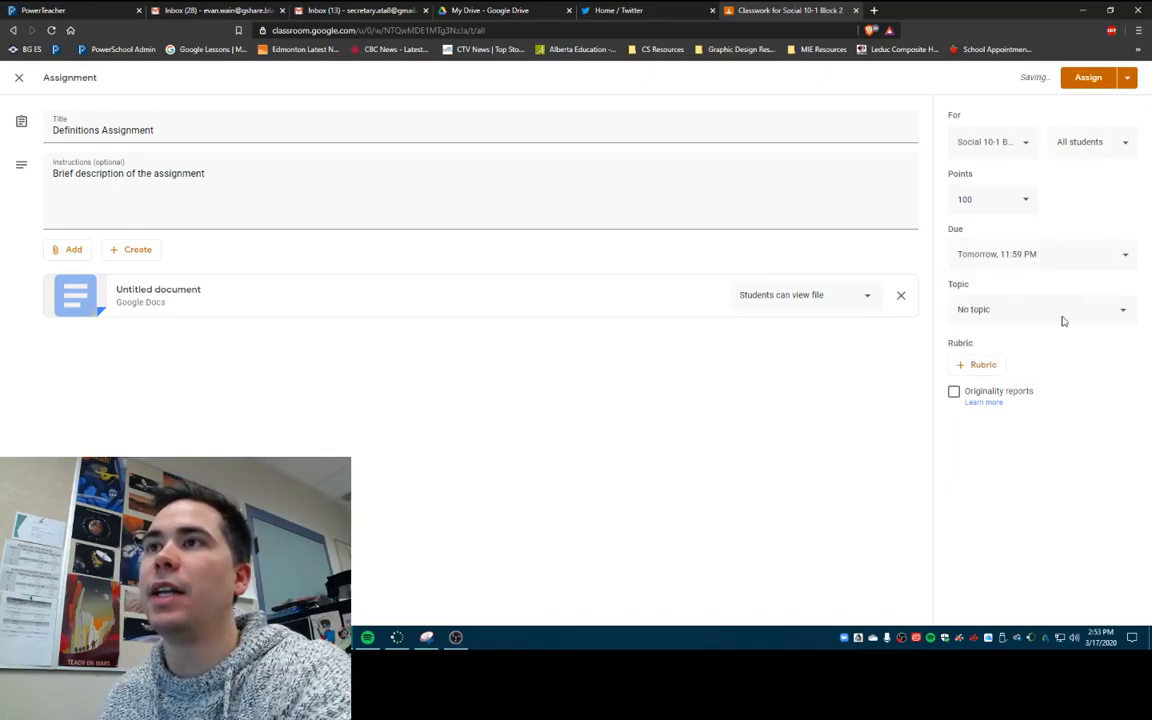
click(985, 311)
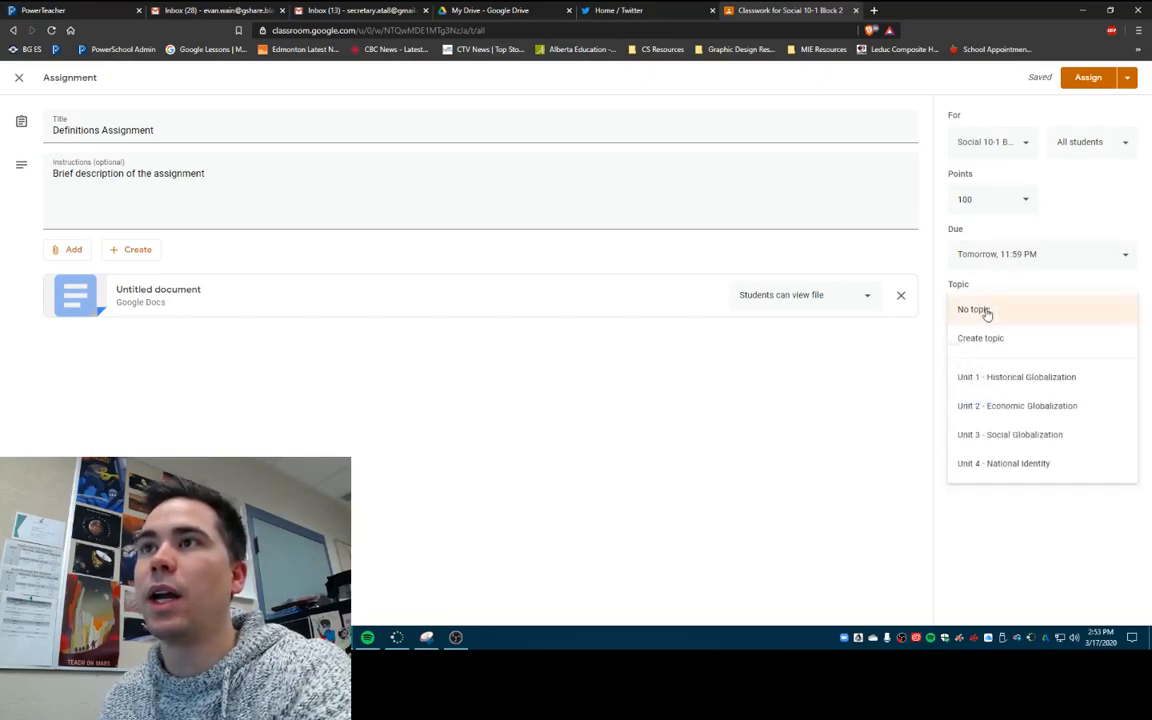
click(1022, 380)
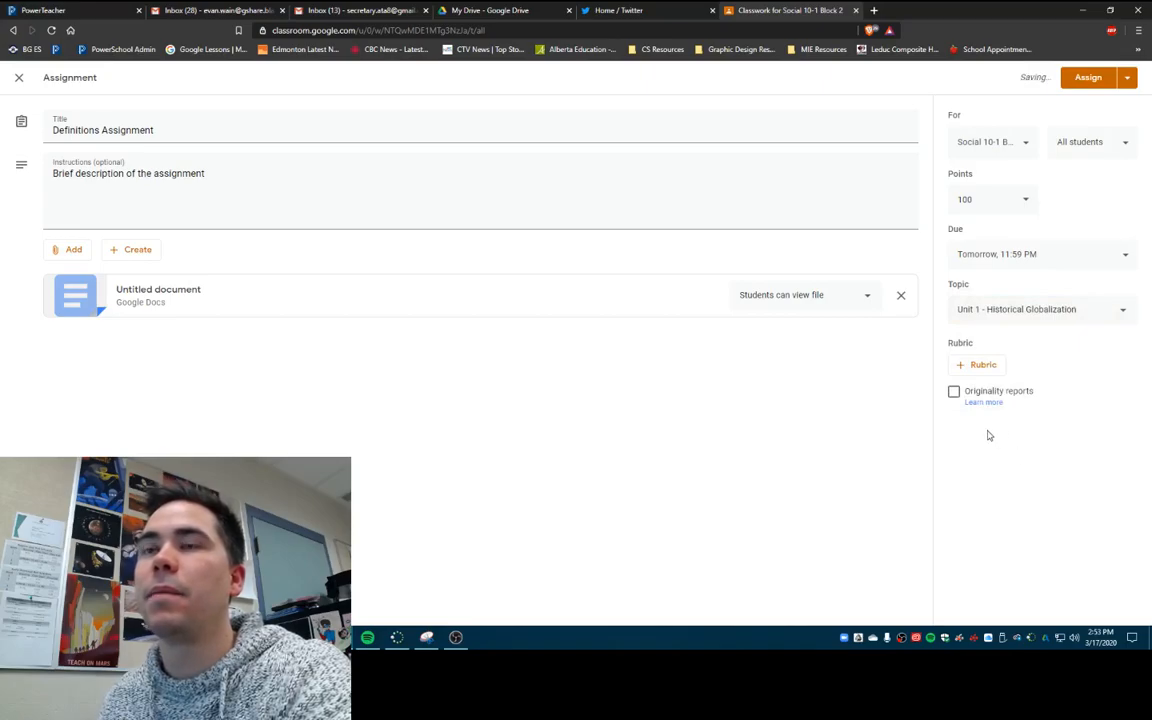
Step: Start a new rubric for the assignment and set its first level to 4 points, titled "Excellent"
click(975, 364)
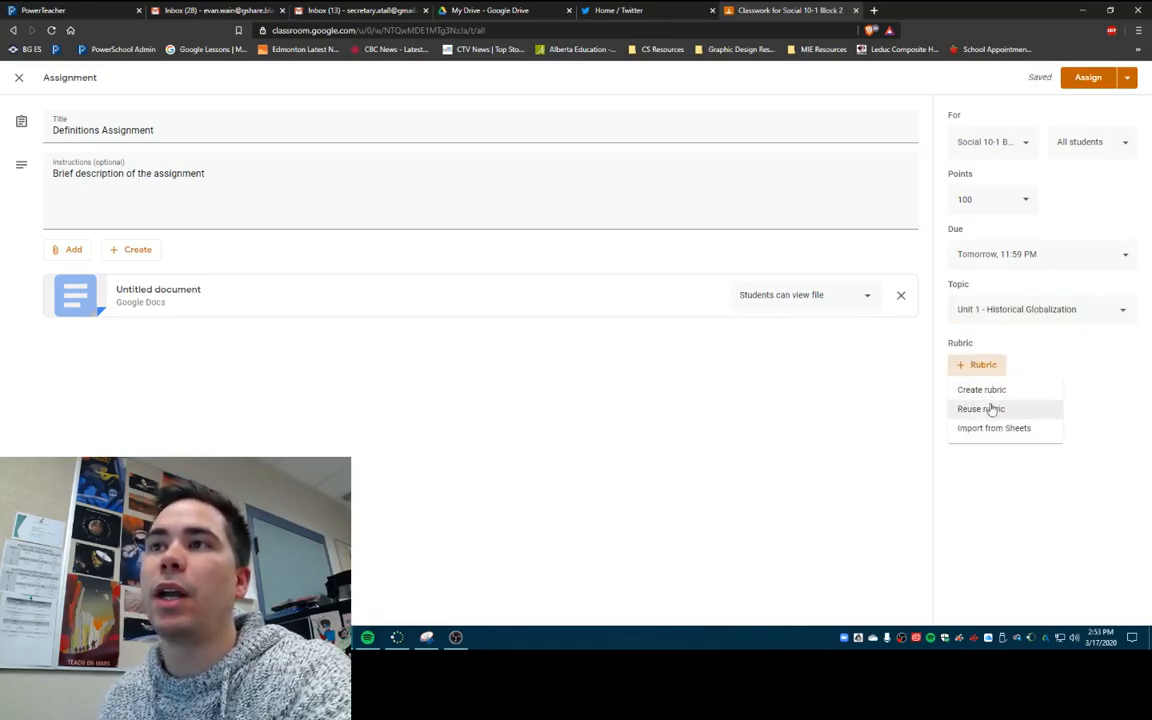
click(981, 390)
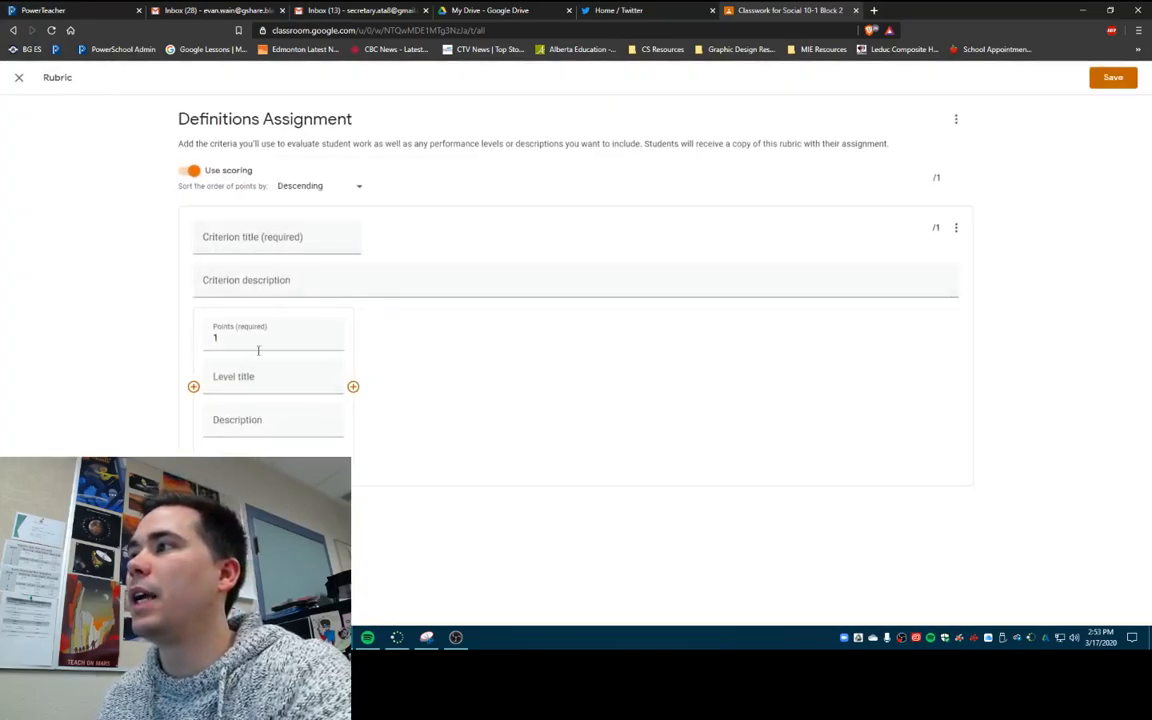
drag(229, 339, 214, 340)
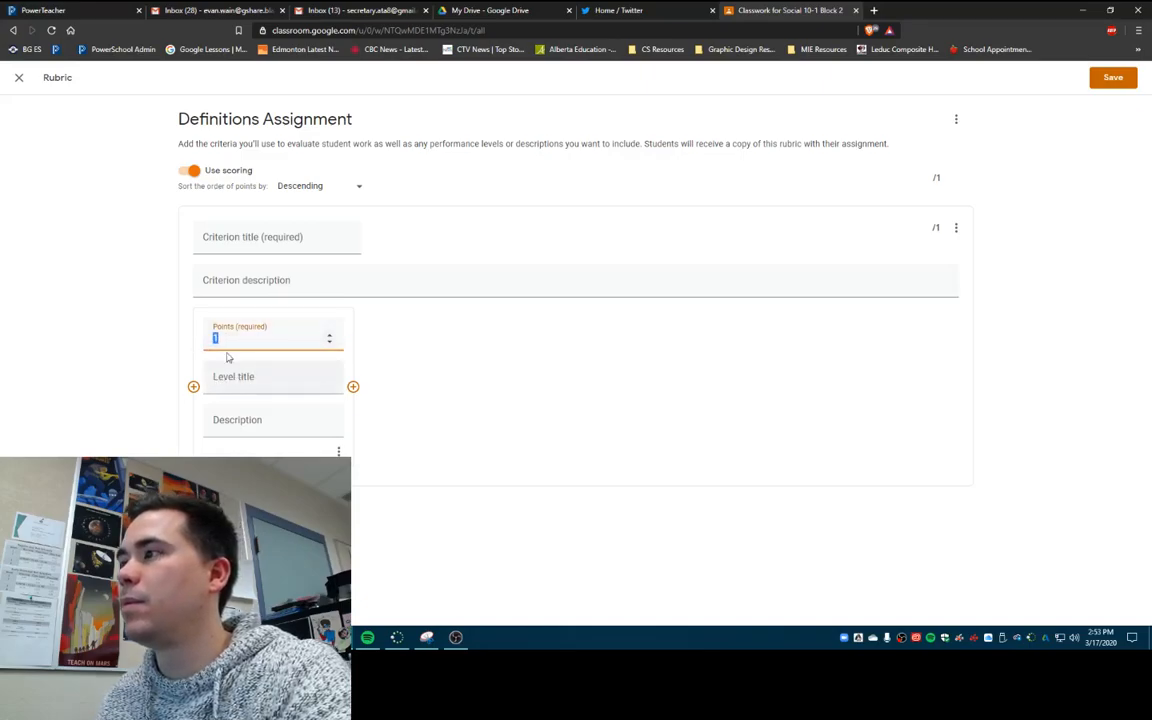
text(4)
click(253, 377)
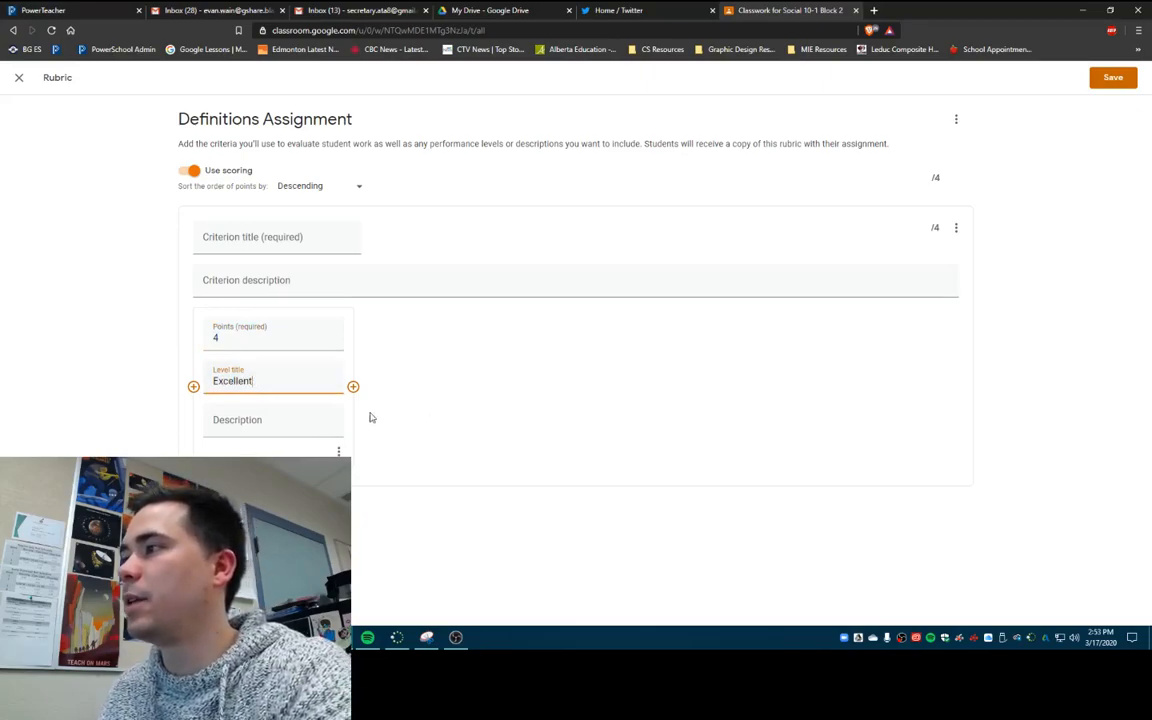
Step: Add a 3-point level titled "Proficient" and a 2-point level titled "Satisfactory" to the rubric criterion
click(353, 386)
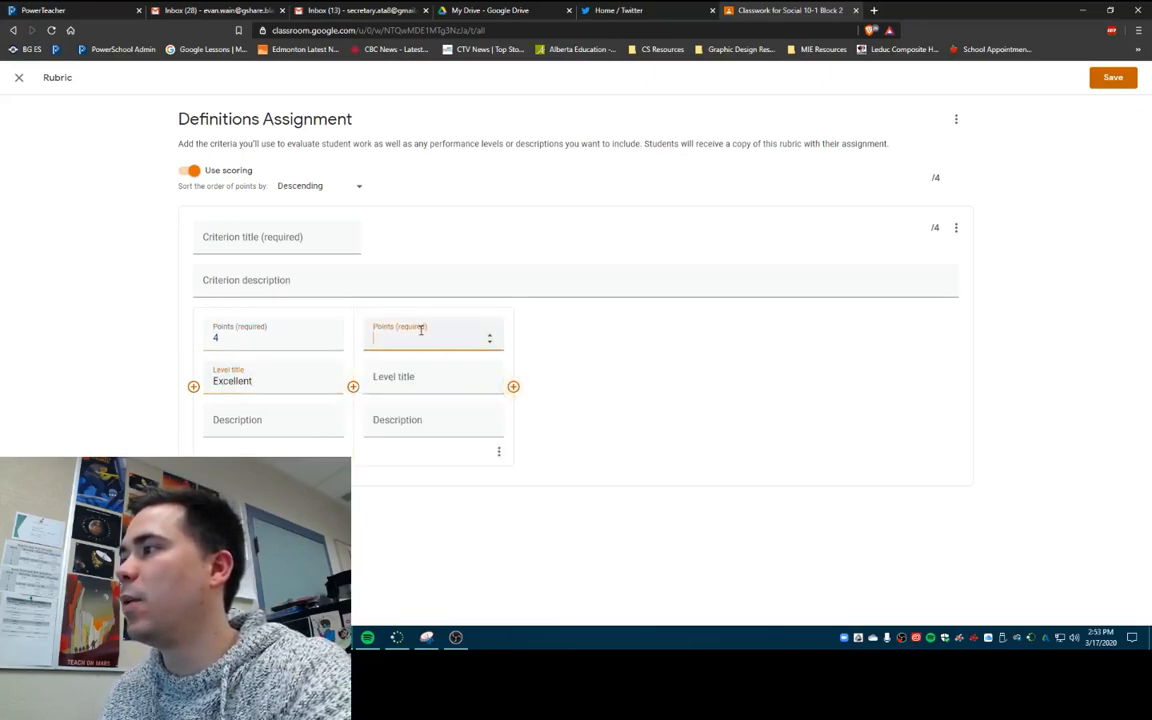
click(453, 381)
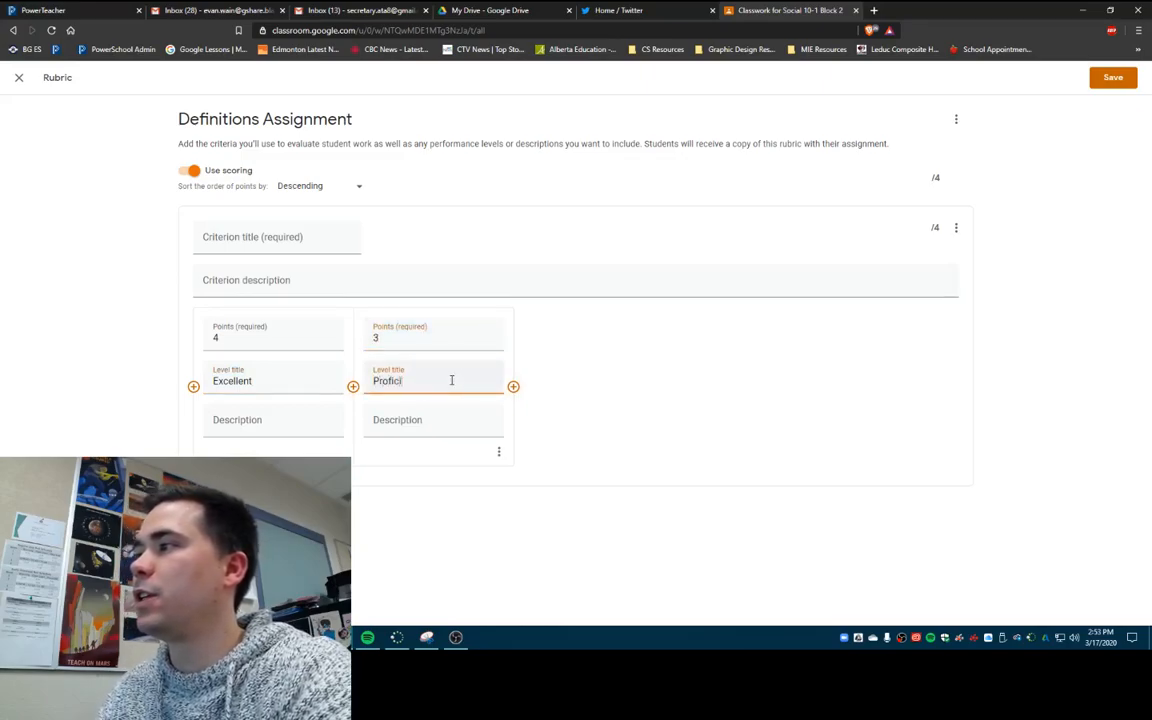
click(513, 386)
click(567, 383)
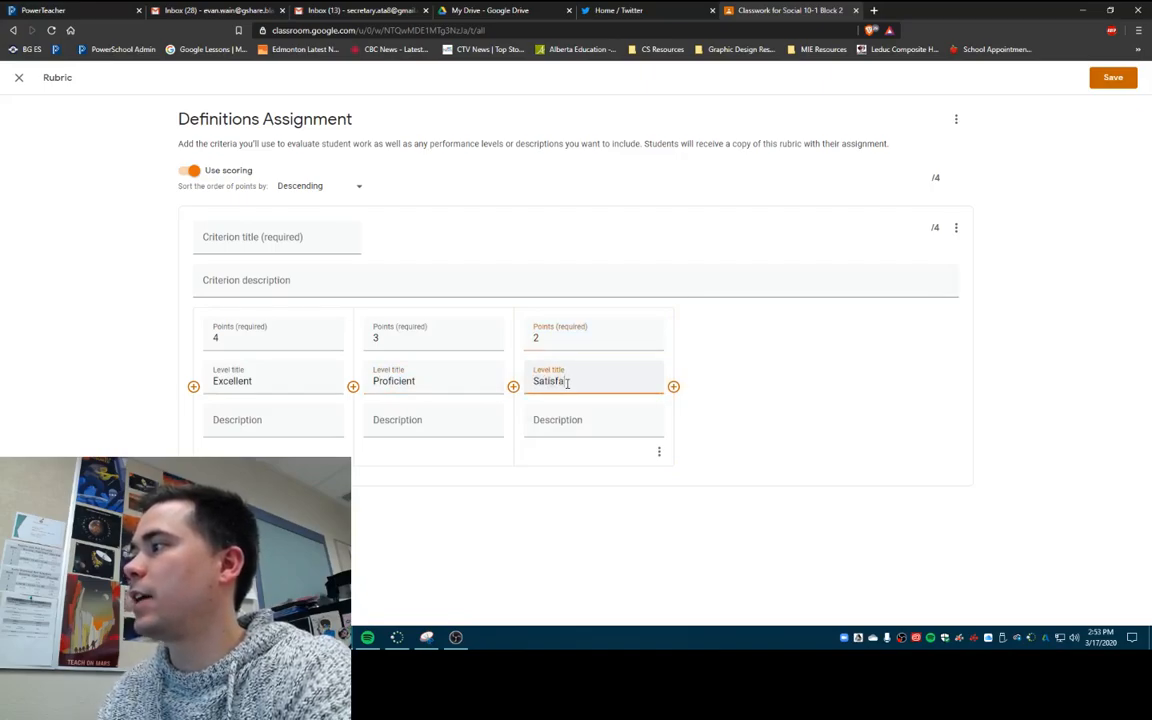
text(Satisfactory)
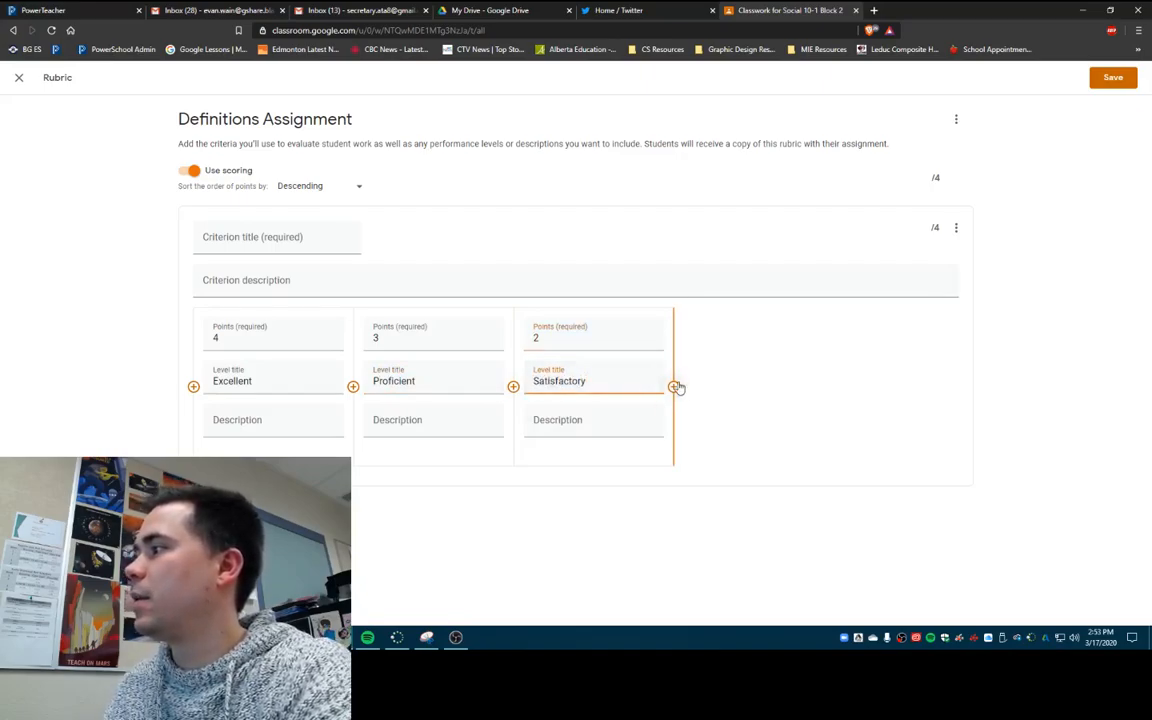
Step: Add a 1-point level titled "Unsatisfactory" and a 0-point level titled "Insufficient" to the rubric criterion
click(673, 386)
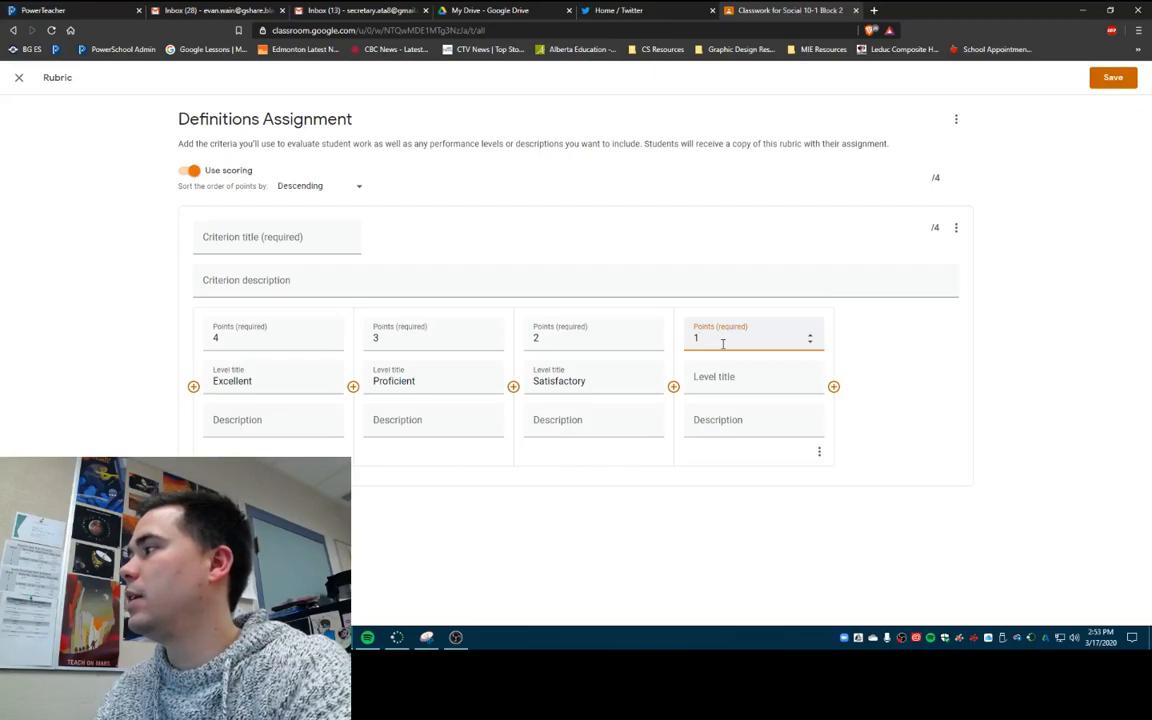
click(743, 381)
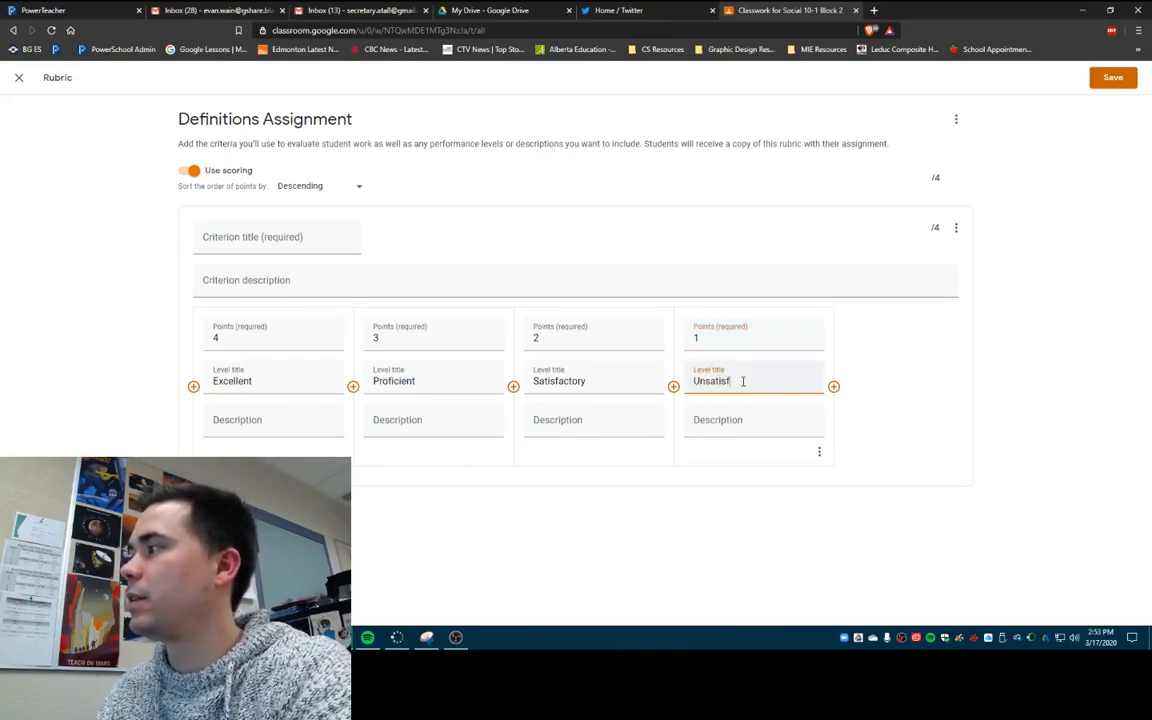
click(833, 386)
click(838, 379)
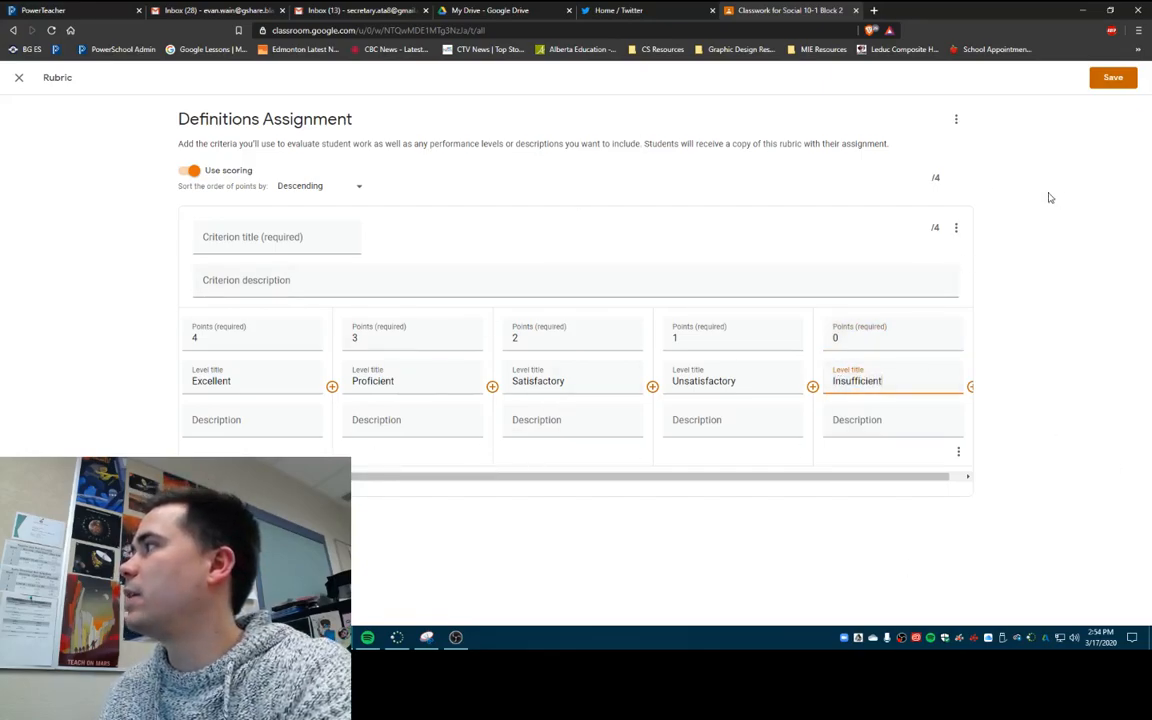
Step: Give the rubric criterion a title about completion and save the rubric to the assignment
click(1113, 77)
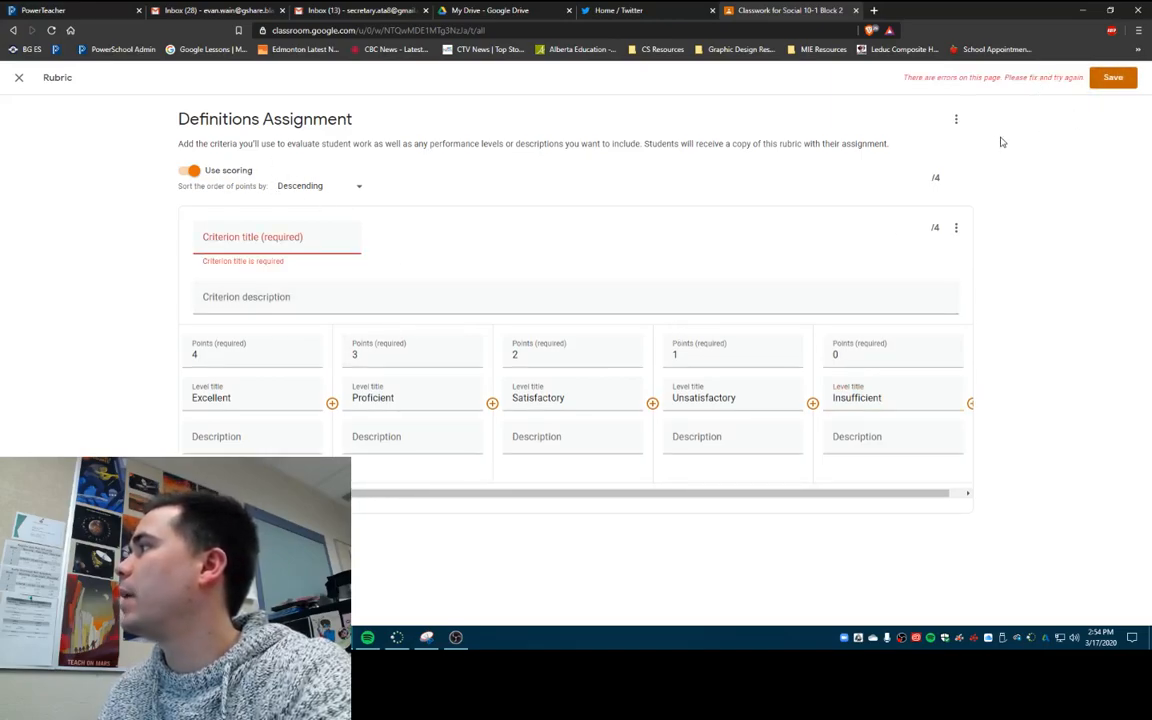
click(314, 244)
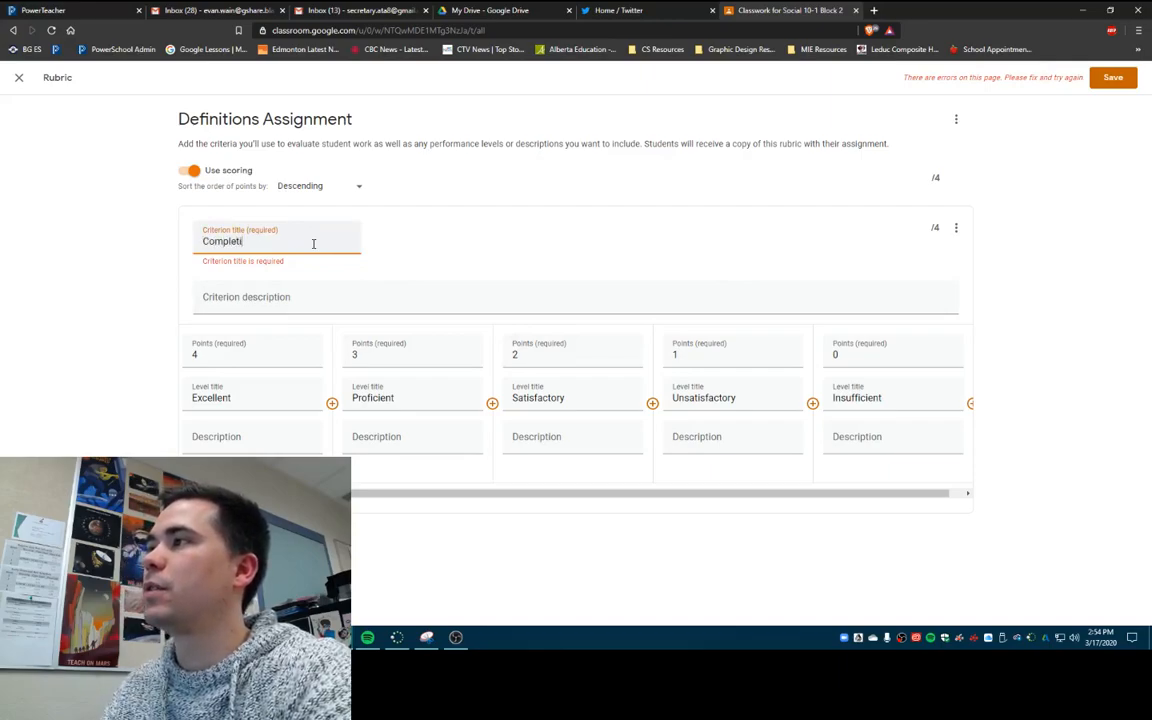
click(1112, 77)
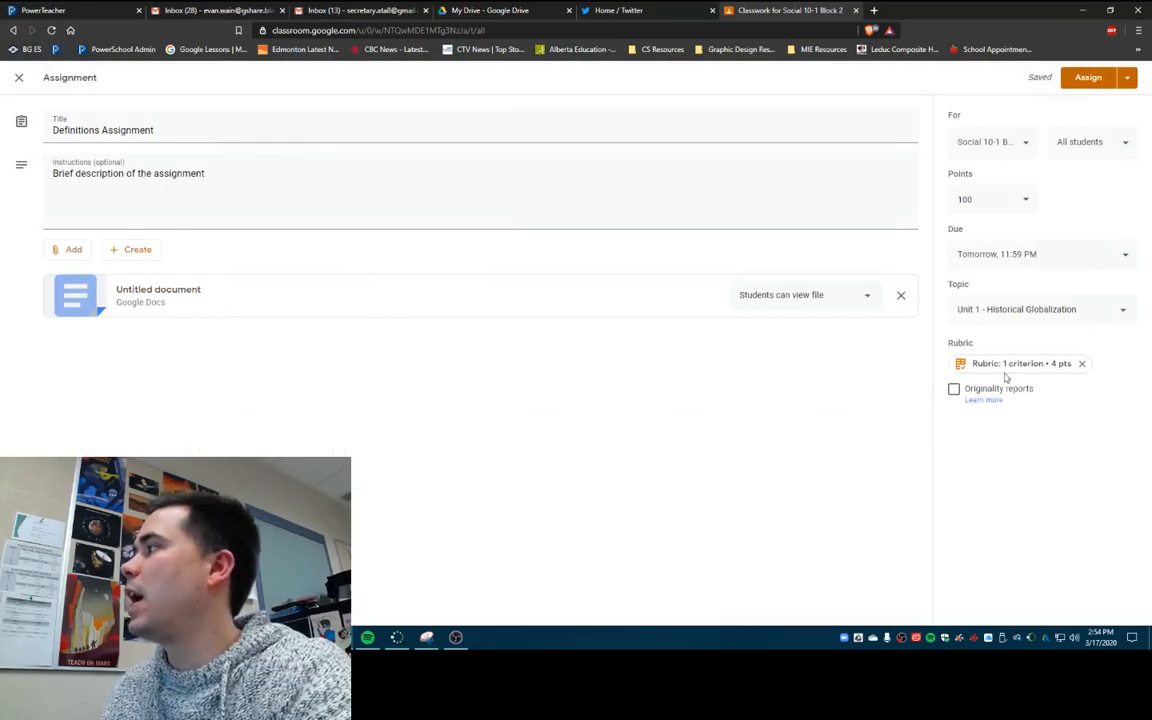
Step: Review the originality reports option and its help article, leaving the option switched off
click(953, 390)
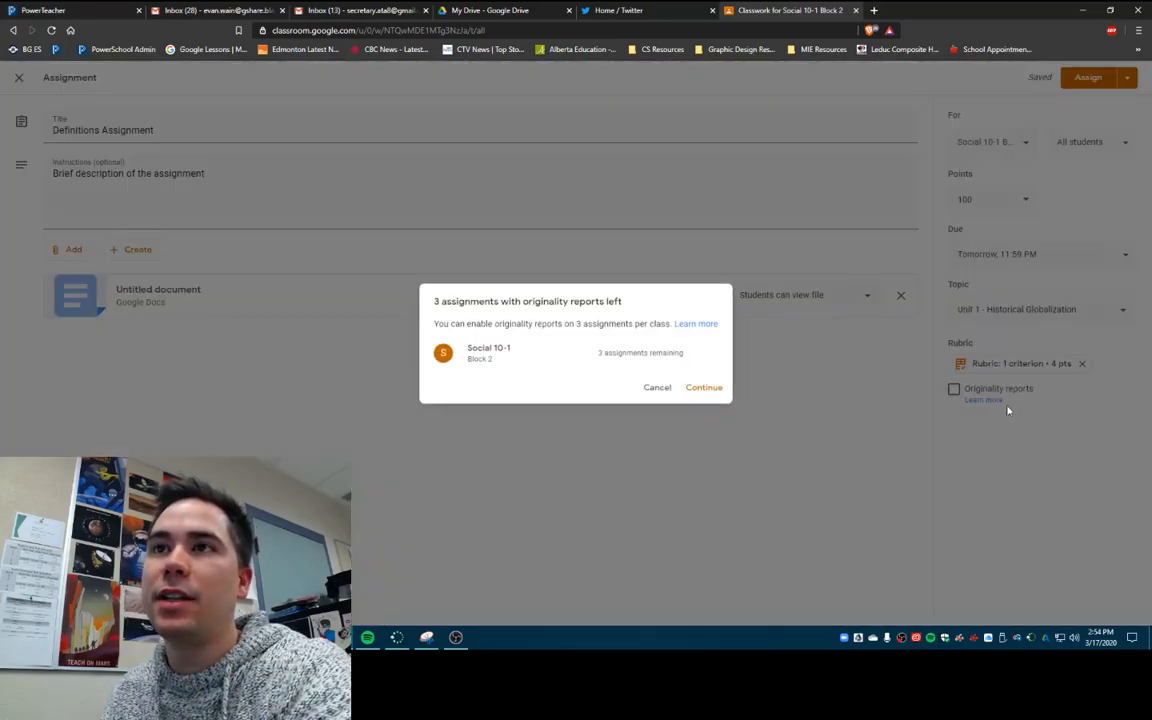
click(690, 325)
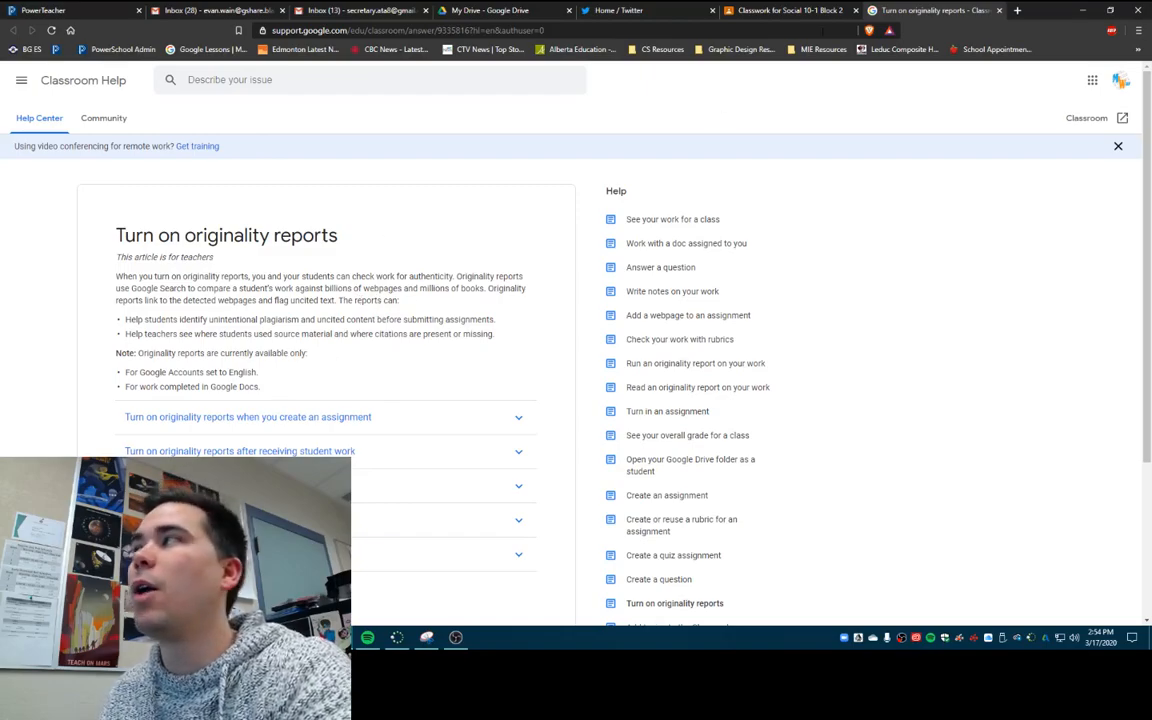
click(999, 10)
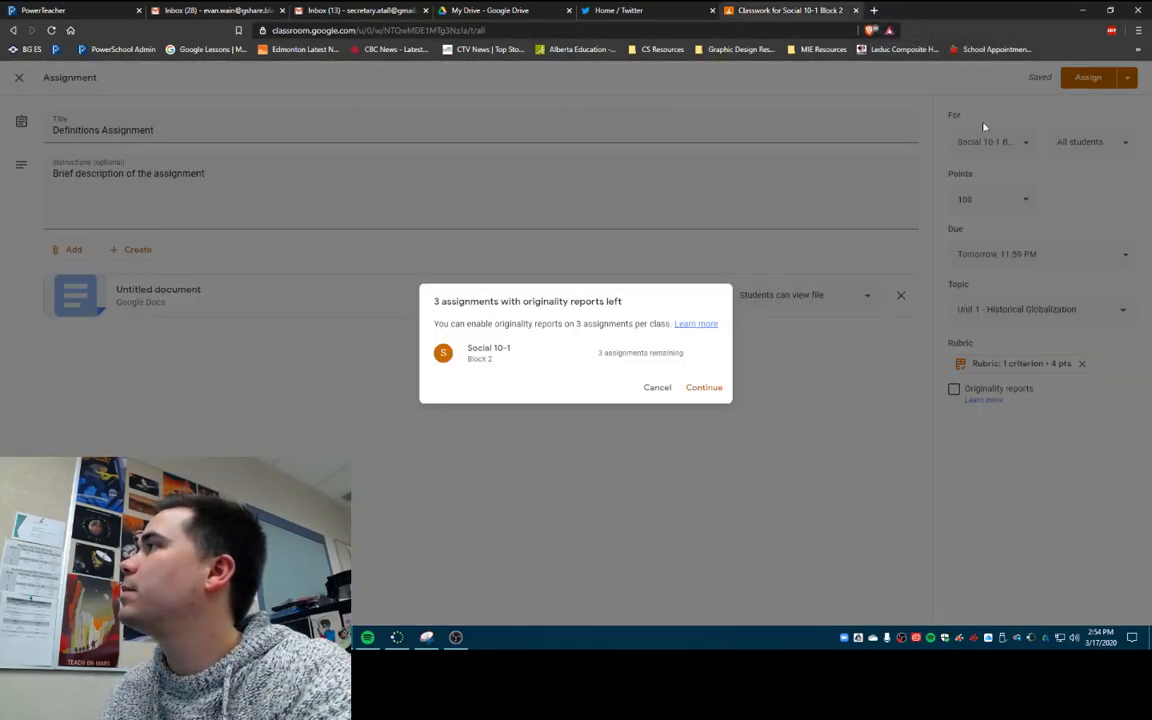
click(655, 390)
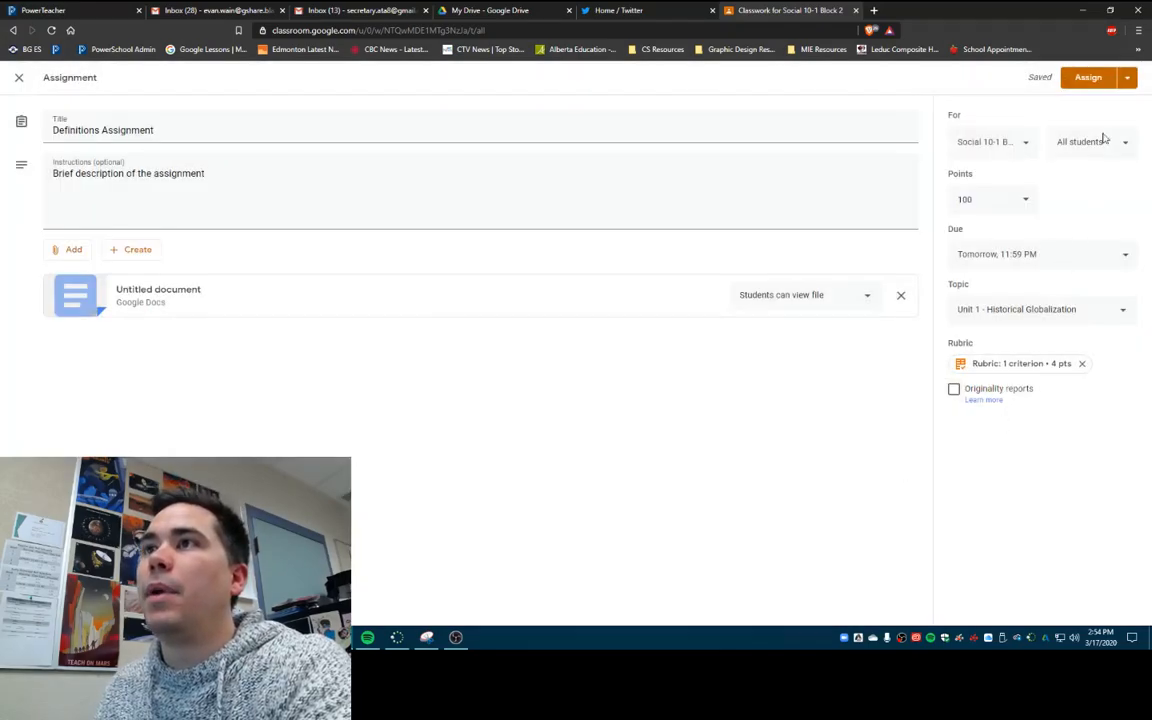
Step: Assign the Definitions Assignment to all students in the class immediately
click(1124, 77)
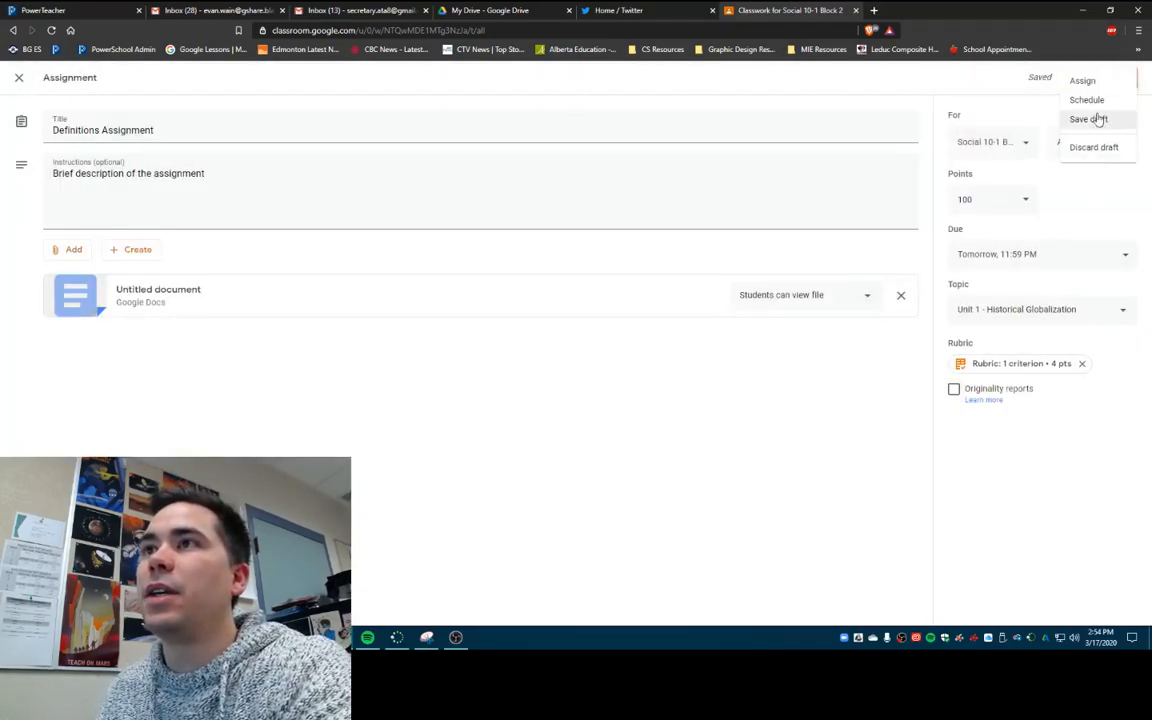
click(1078, 82)
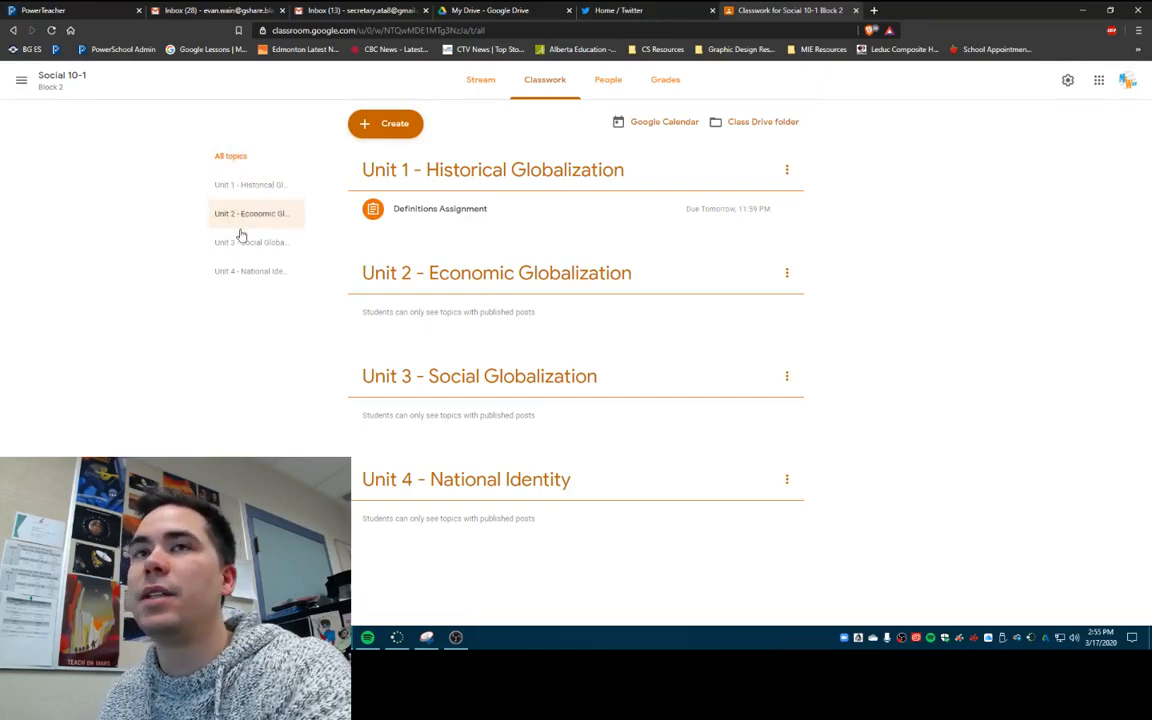
Step: View the Definitions Assignment under the Unit 1 topic and its student work page, and return to all topics
click(255, 190)
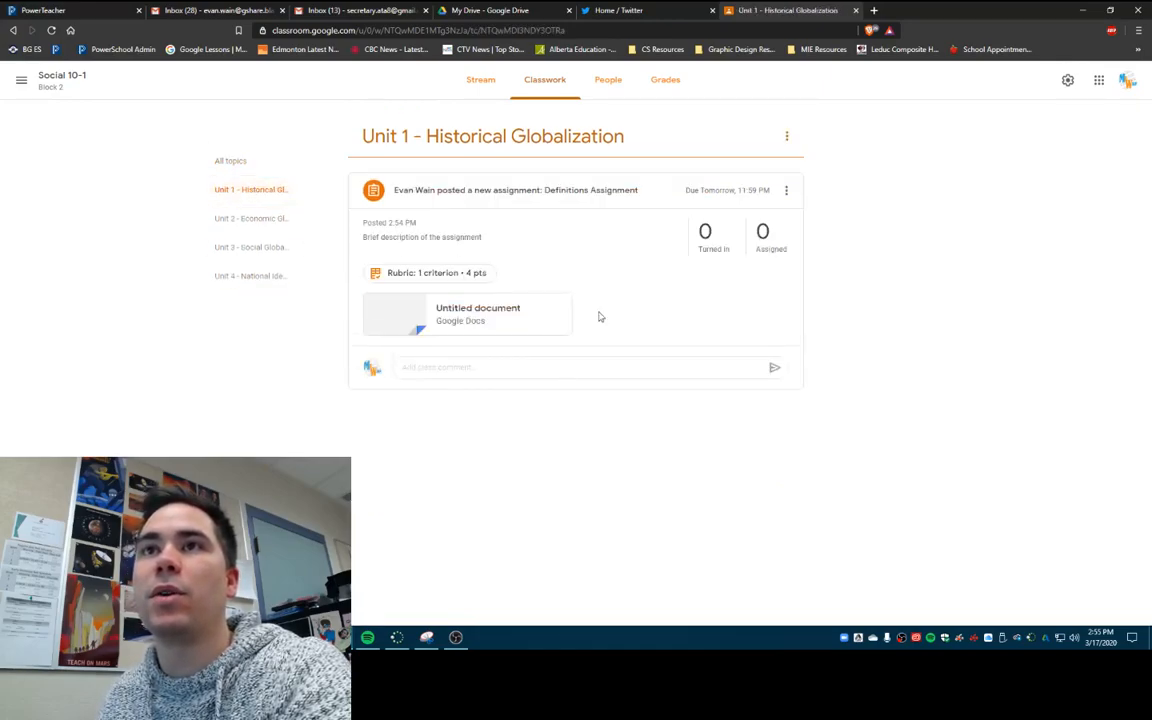
click(561, 190)
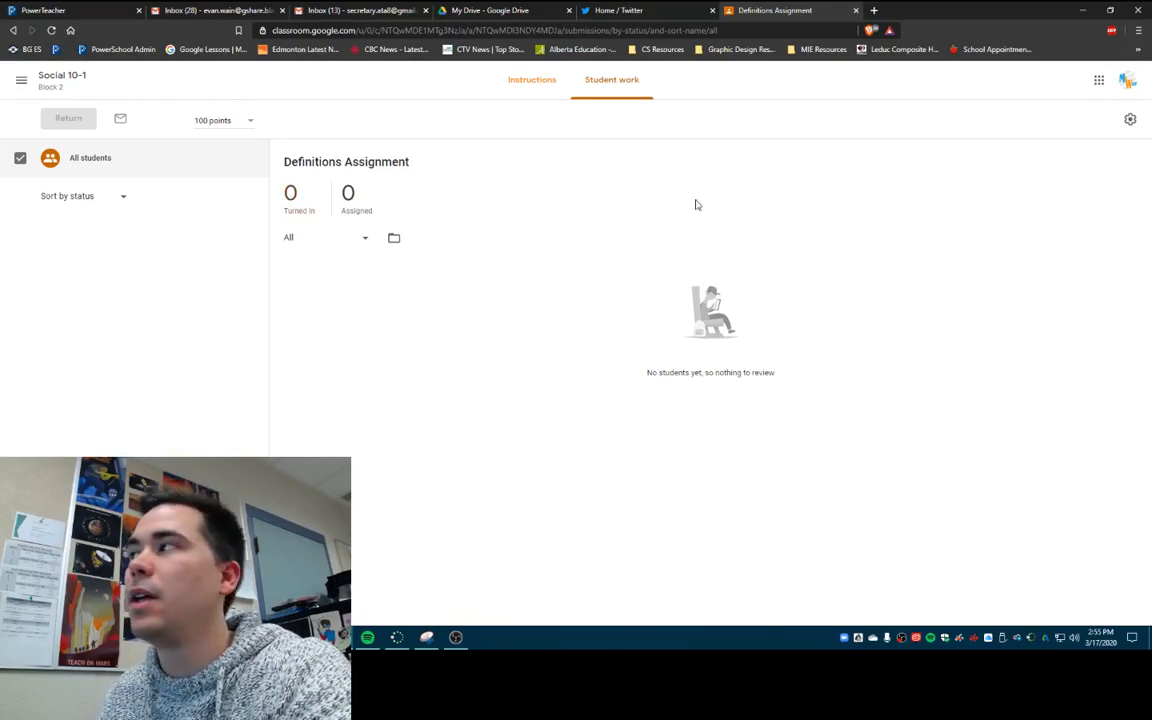
click(13, 30)
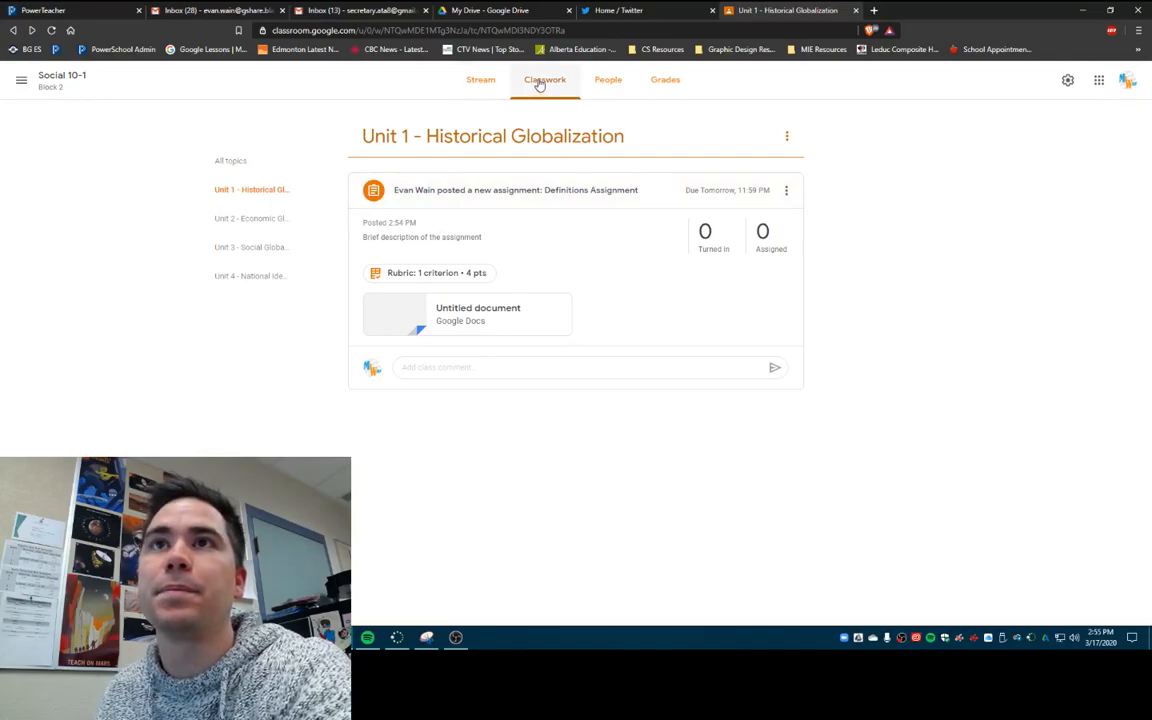
click(218, 161)
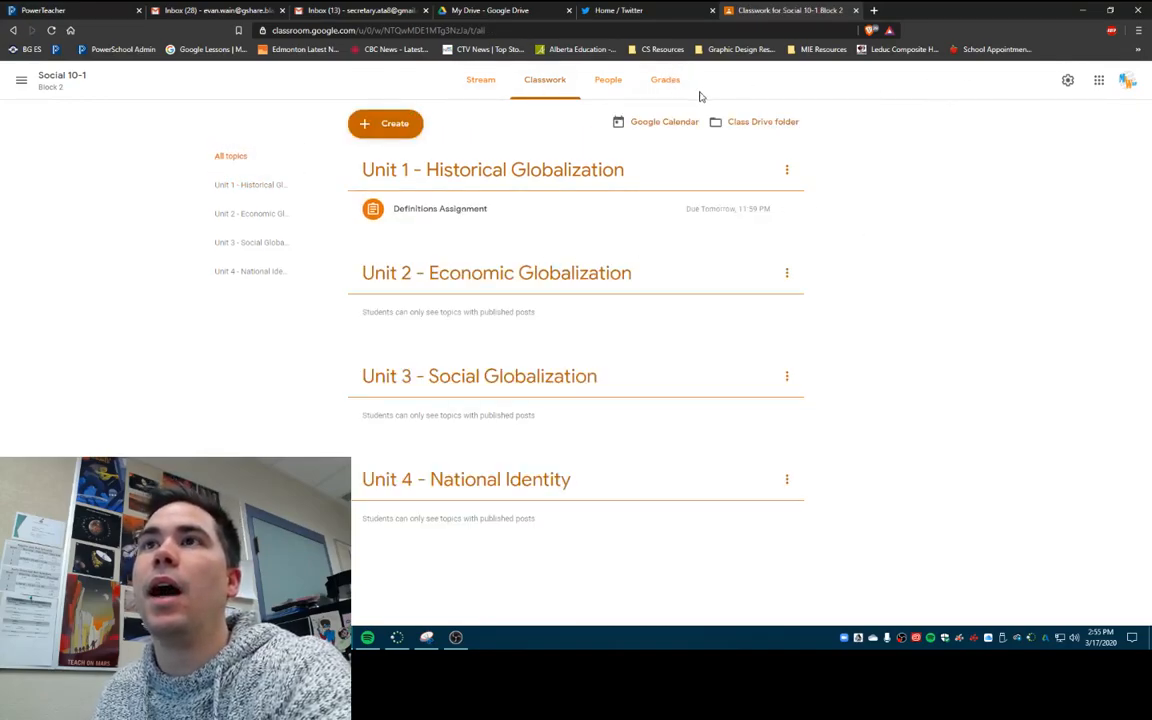
Step: Look at the invitation forms for teachers and students on the class's People page, closing each without inviting anyone
click(609, 82)
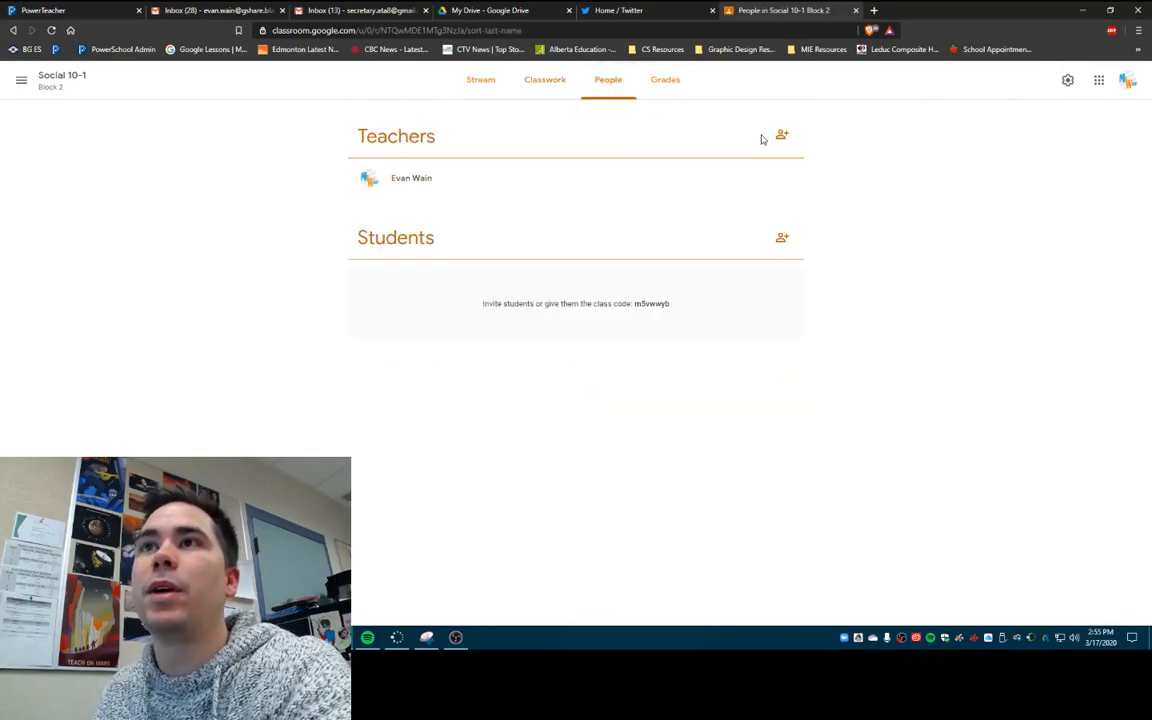
click(782, 135)
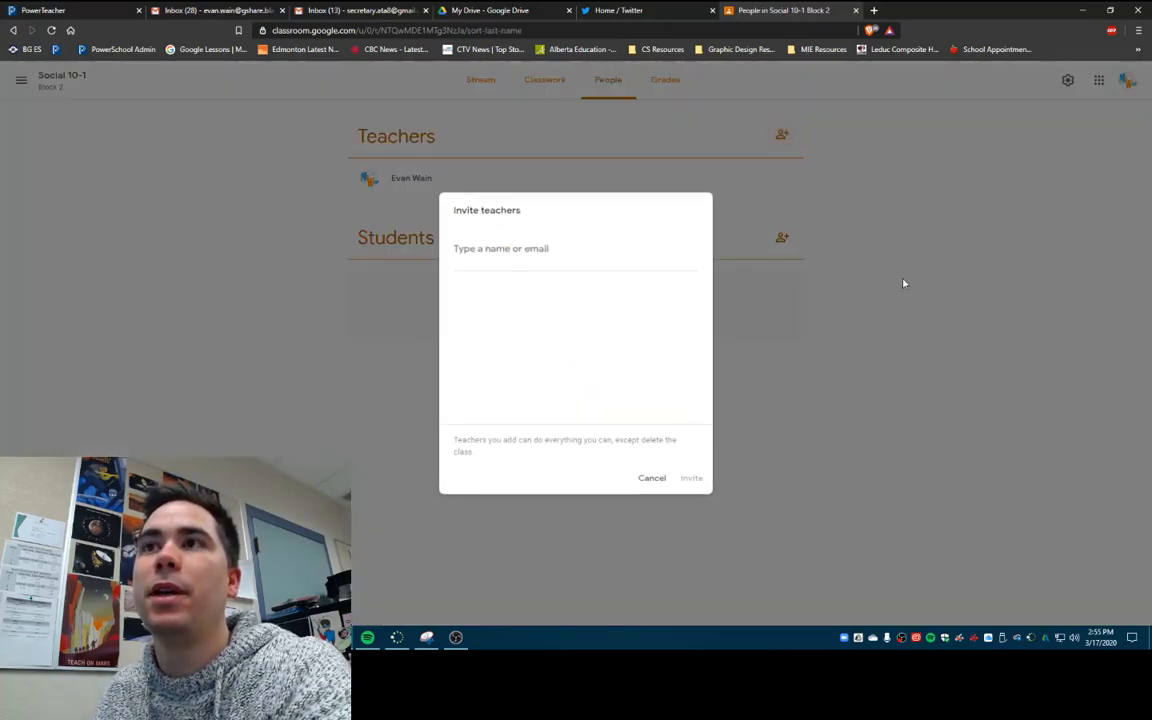
click(651, 478)
click(782, 240)
click(652, 478)
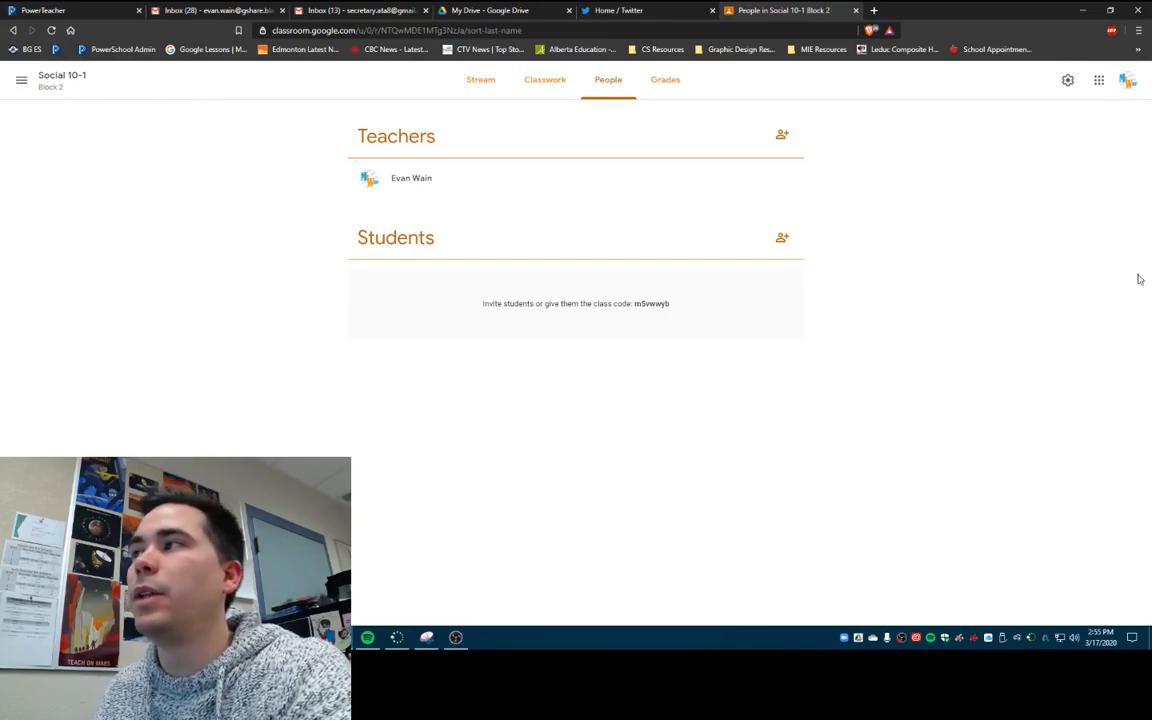
Step: Open the class settings and set the Stream permission to "Only teachers can post or comment"
click(1068, 82)
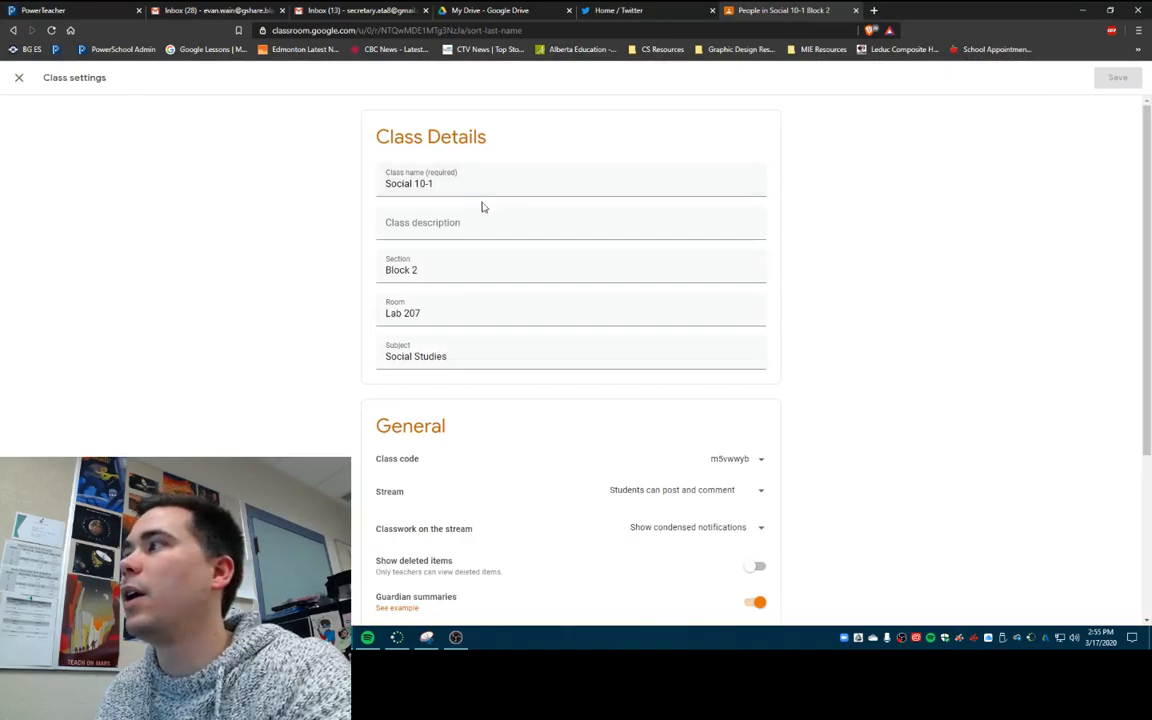
scroll(437, 432, down, 1)
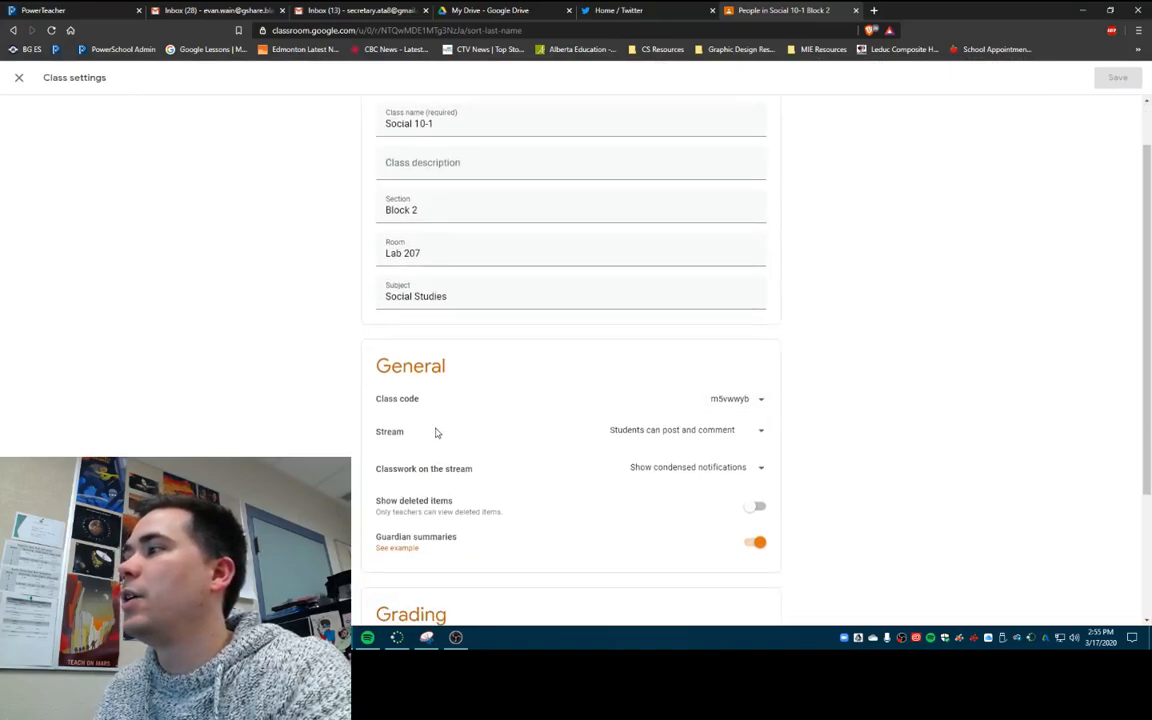
click(697, 432)
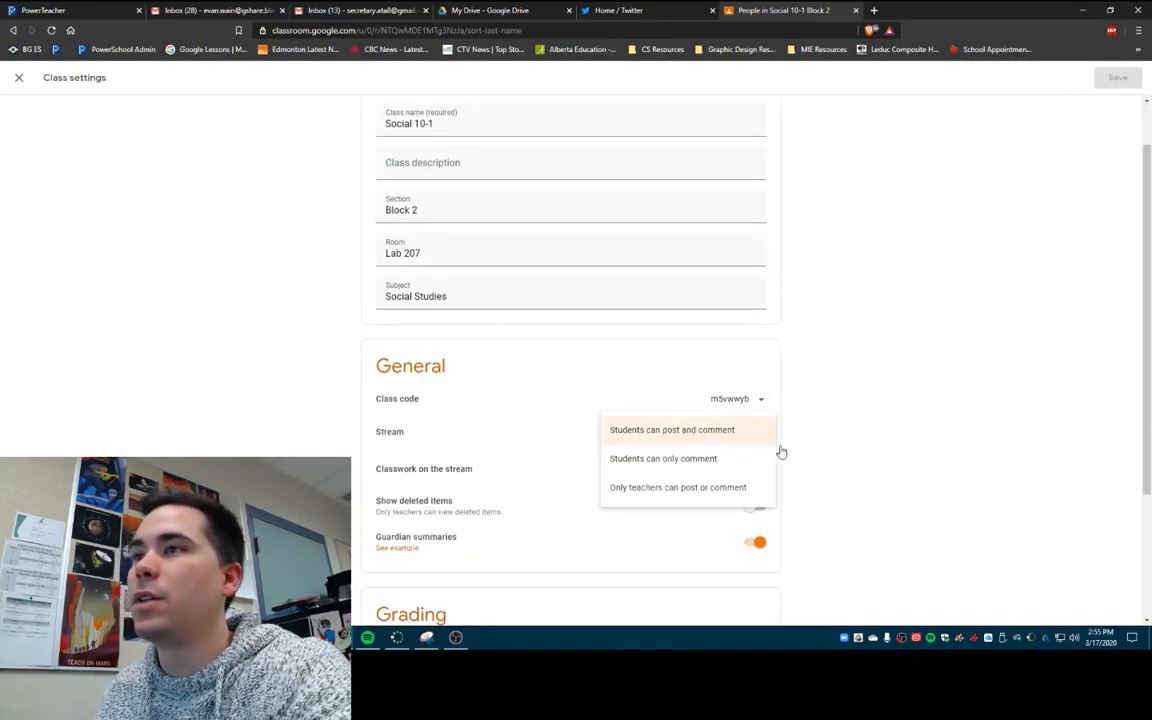
click(689, 487)
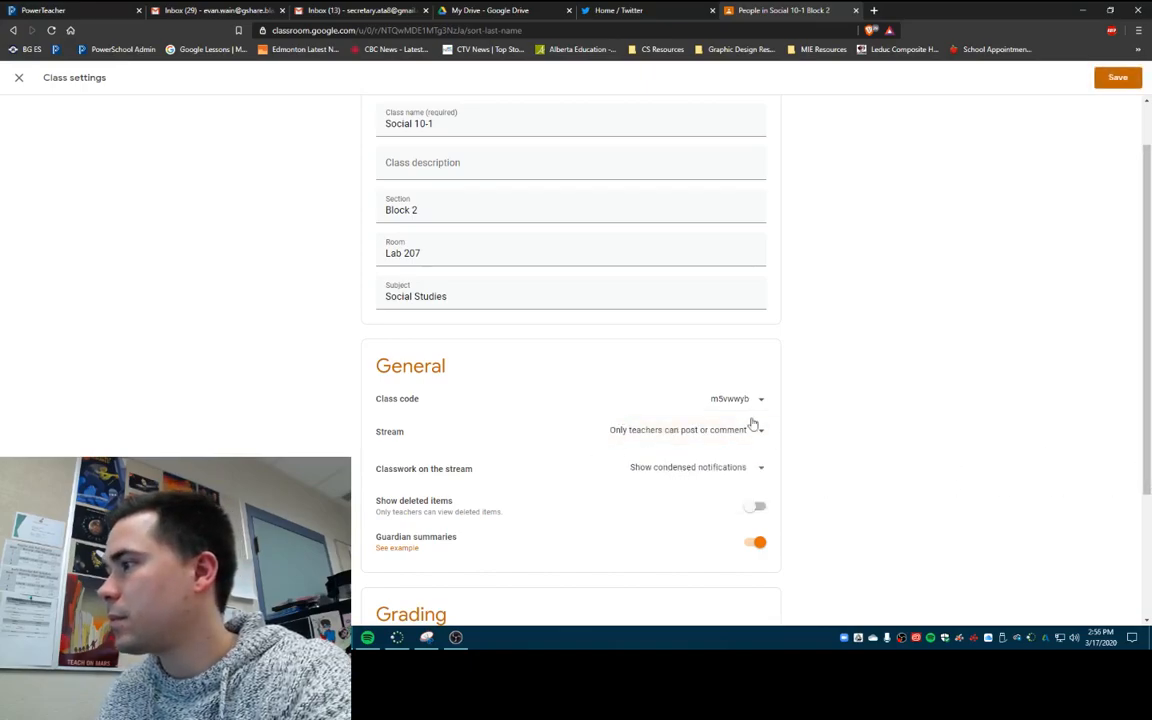
Step: Change the Stream permission to "Students can only comment" and save the class settings
scroll(800, 465, down, 1)
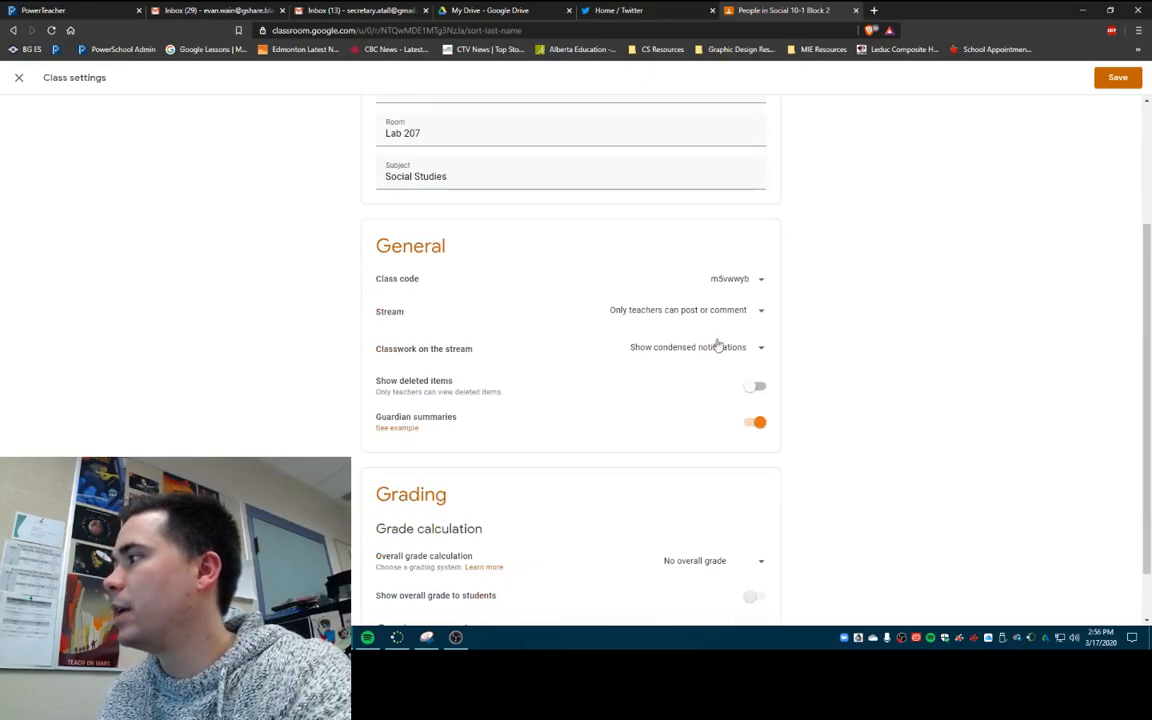
click(705, 308)
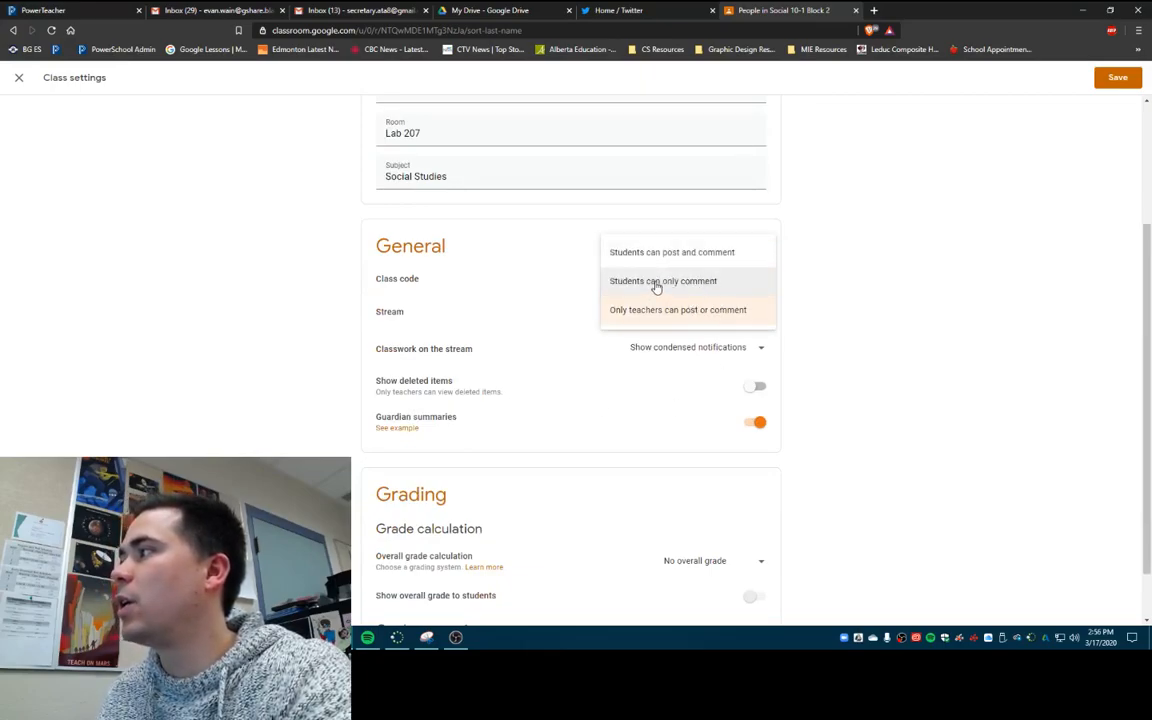
click(656, 284)
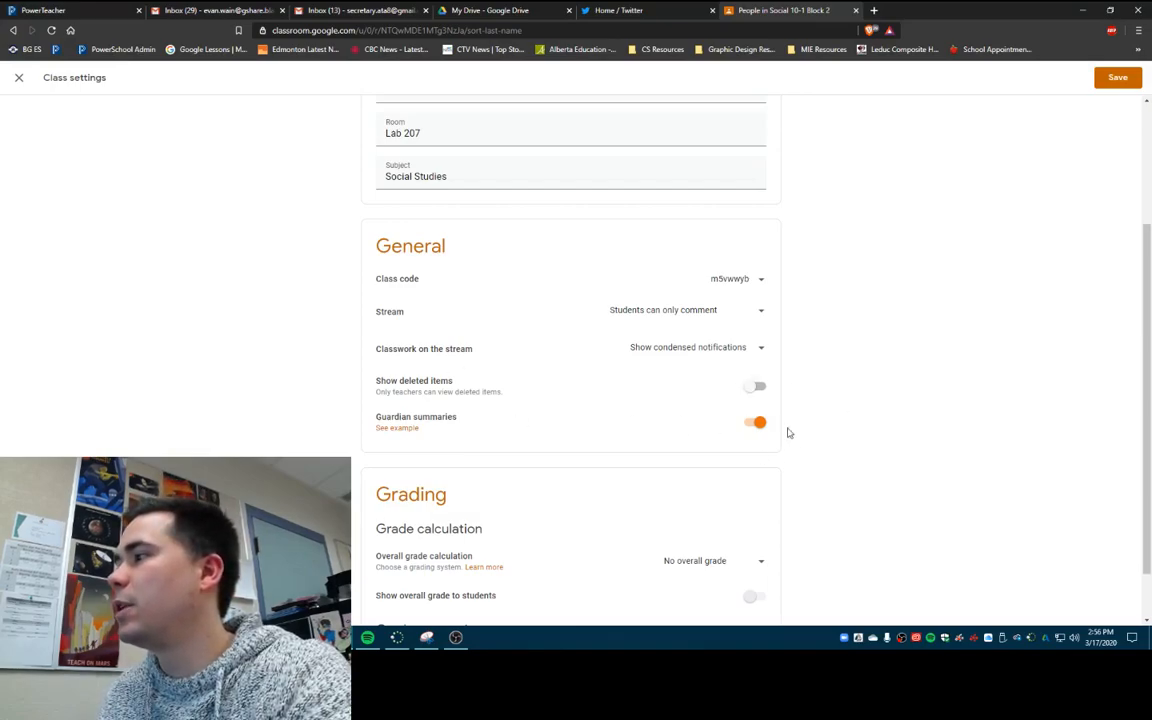
scroll(749, 432, down, 1)
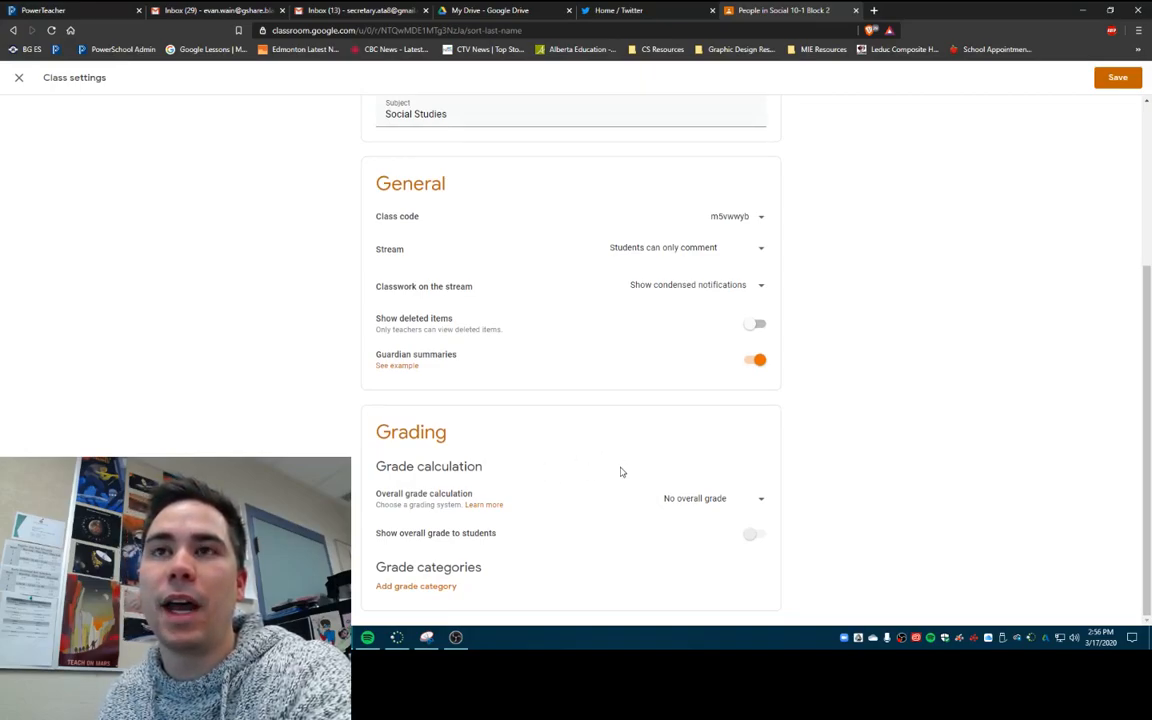
scroll(820, 435, up, 5)
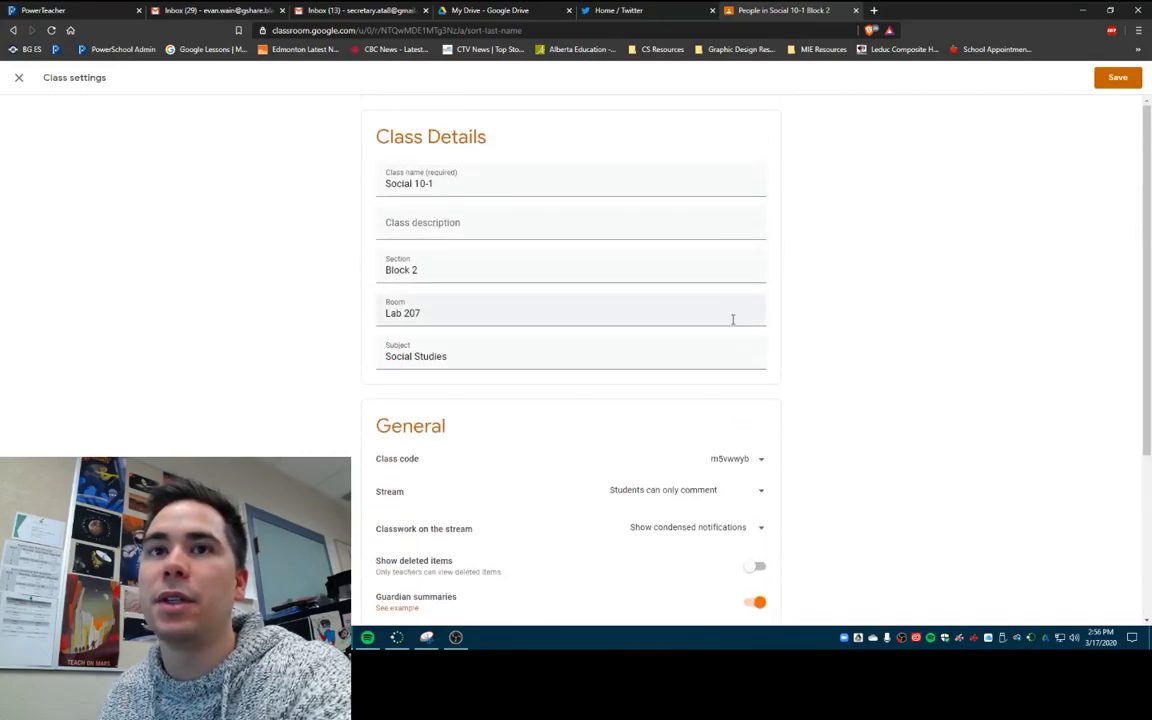
click(1116, 80)
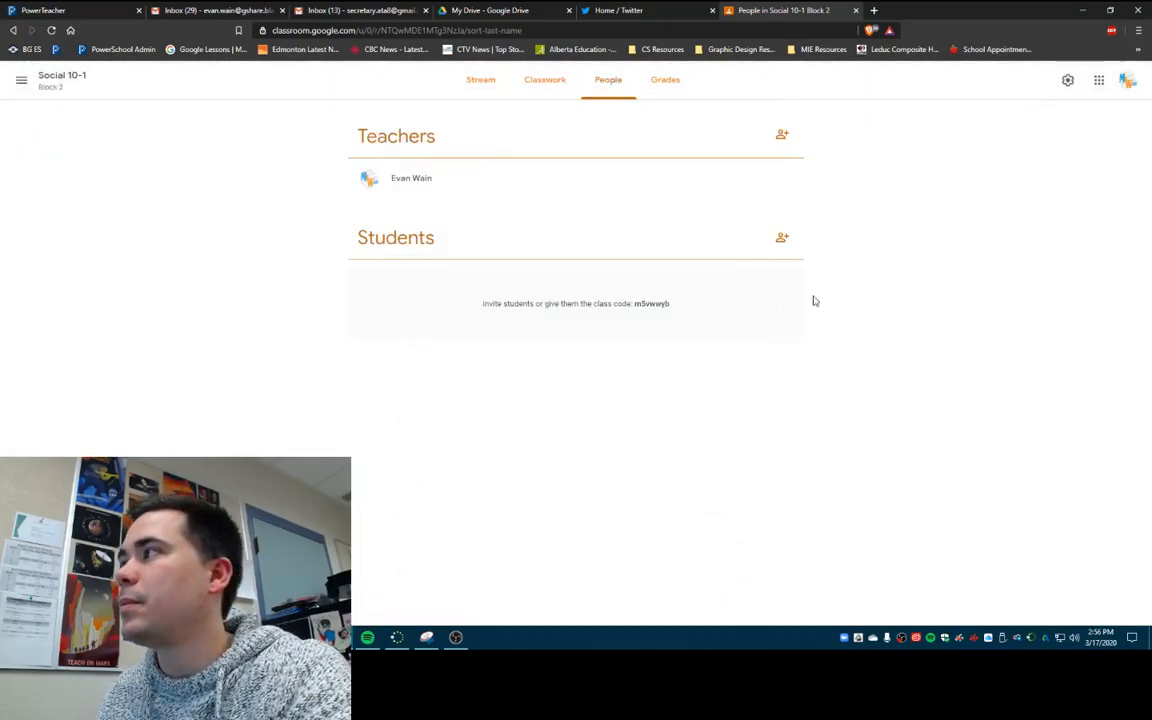
Step: Check the class gradebook and return to the class stream
click(665, 80)
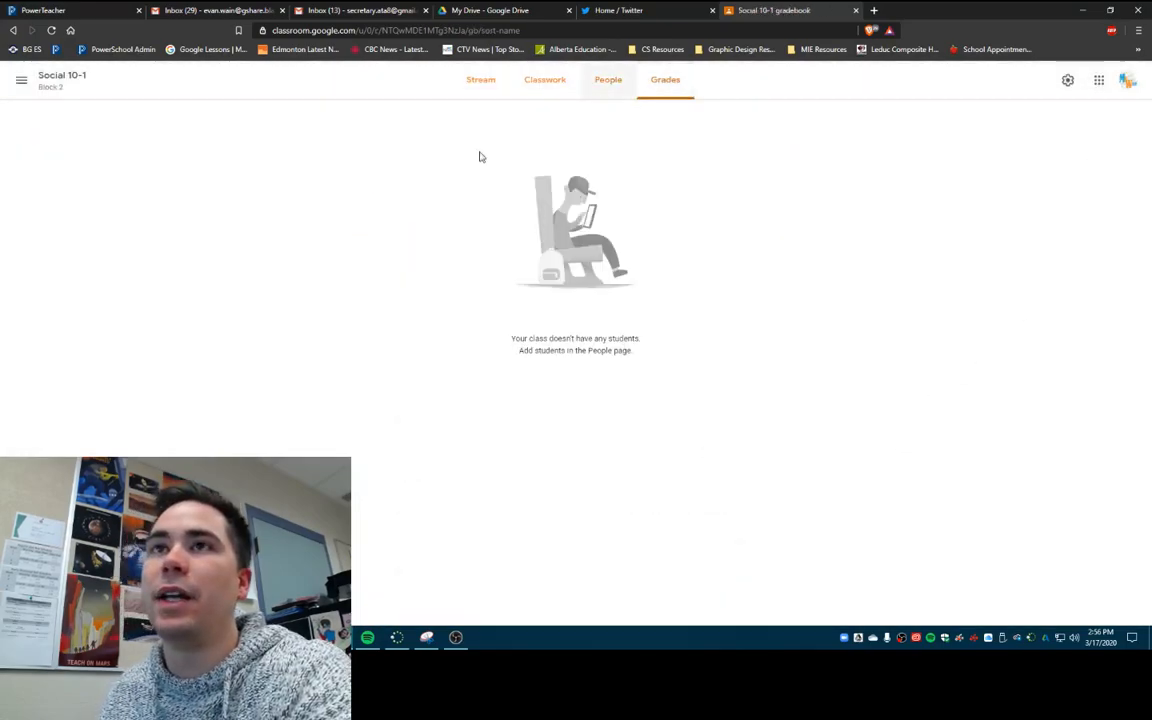
click(486, 88)
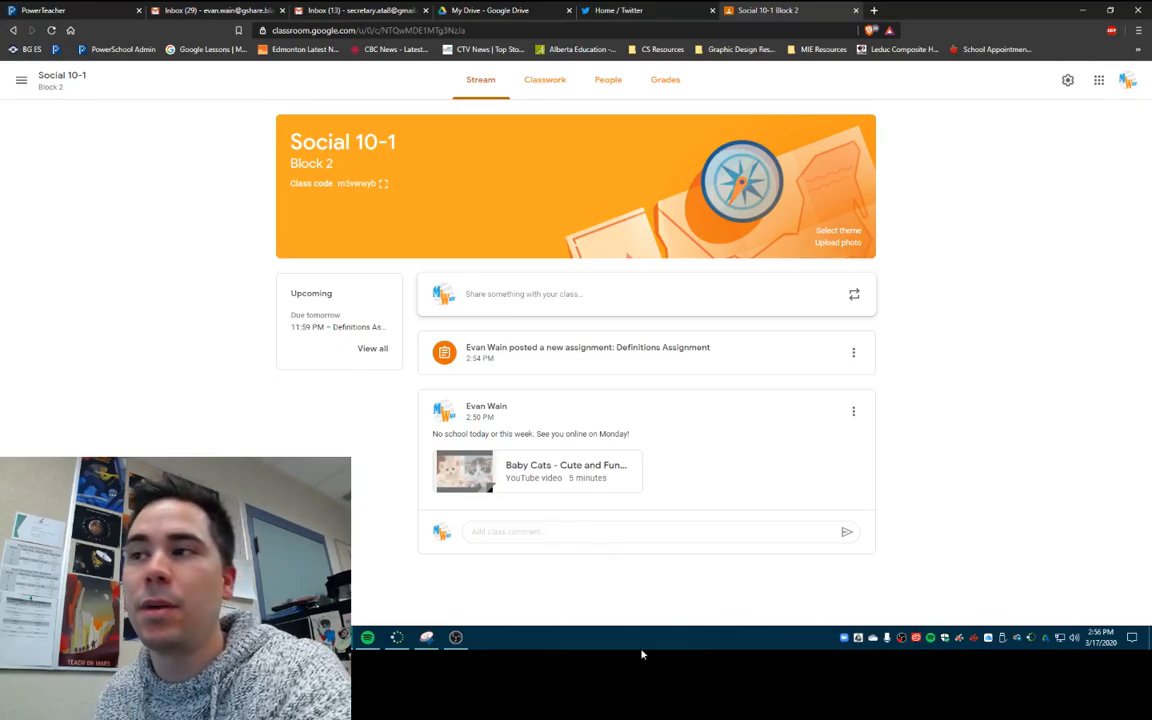
click(0, 335)
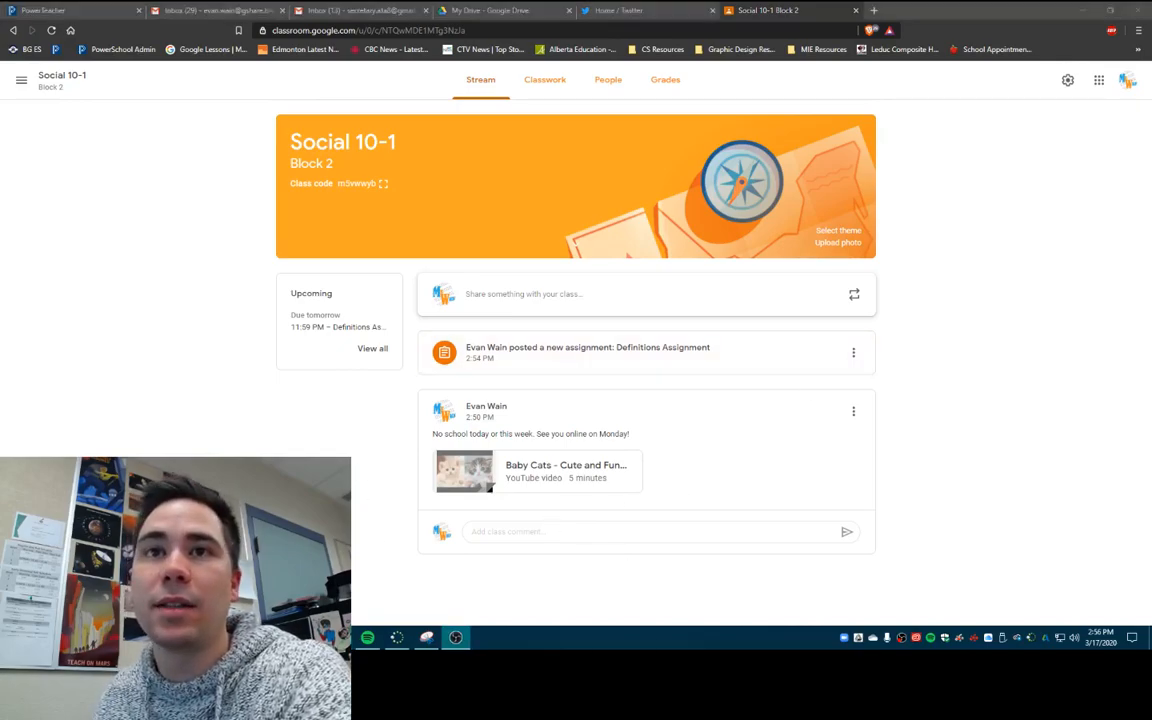